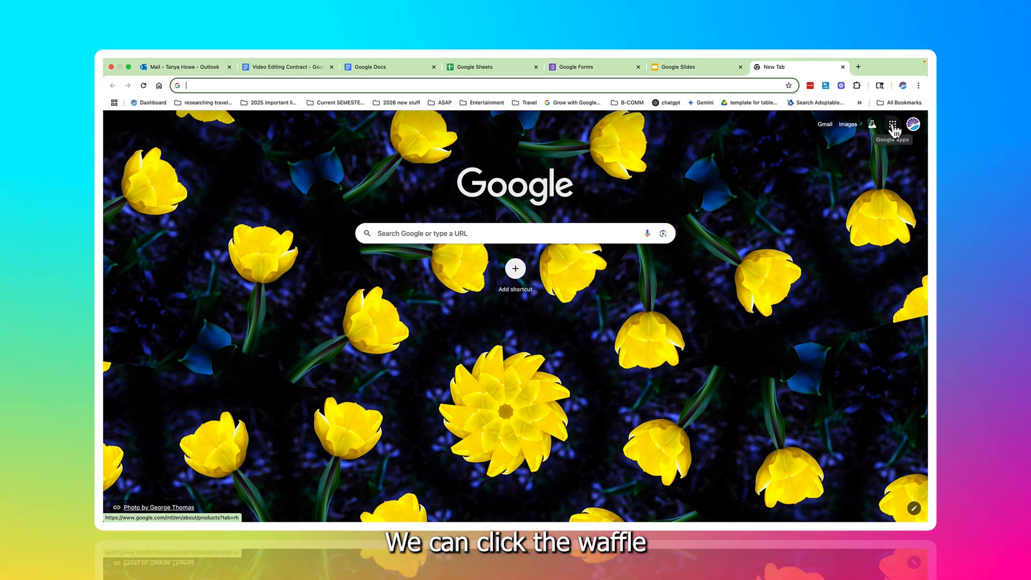
# Open Google Docs and look through the resume, letter, personal and work templates in the template gallery
pyautogui.click(893, 126)
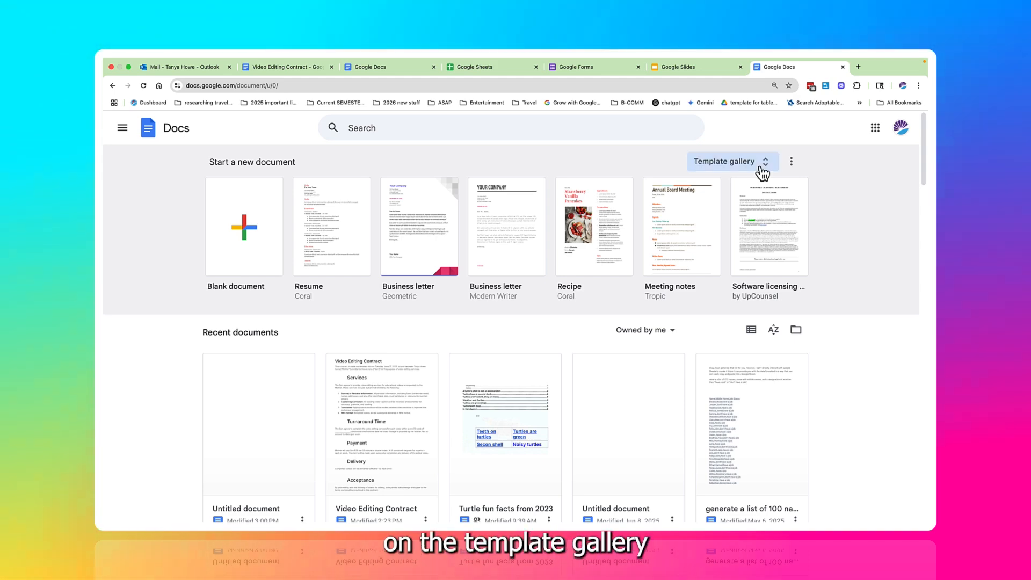
pyautogui.click(763, 171)
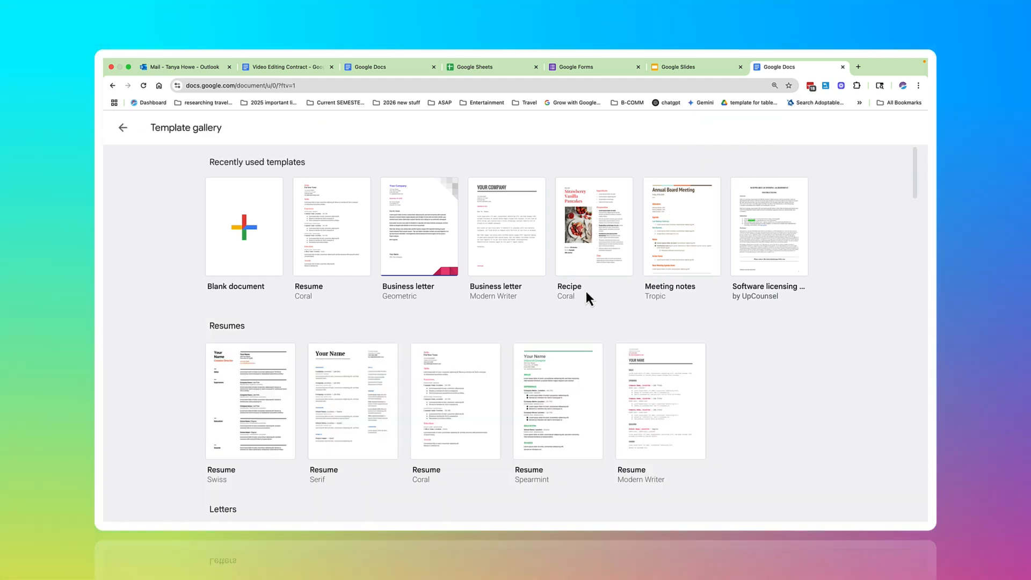
pyautogui.scroll(-1, 579, 299)
pyautogui.scroll(-8, 573, 304)
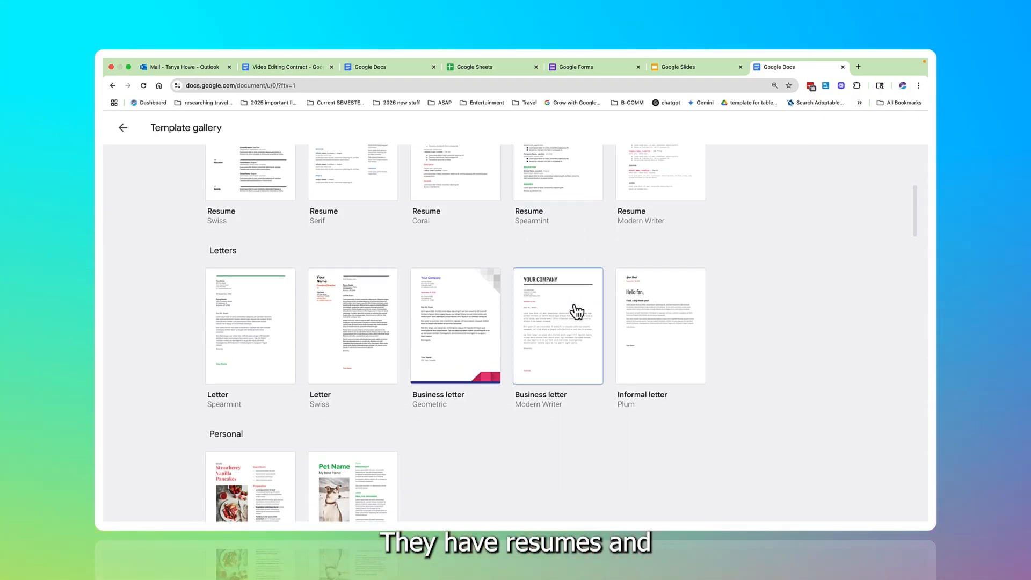
pyautogui.scroll(-3, 577, 312)
pyautogui.scroll(-8, 577, 312)
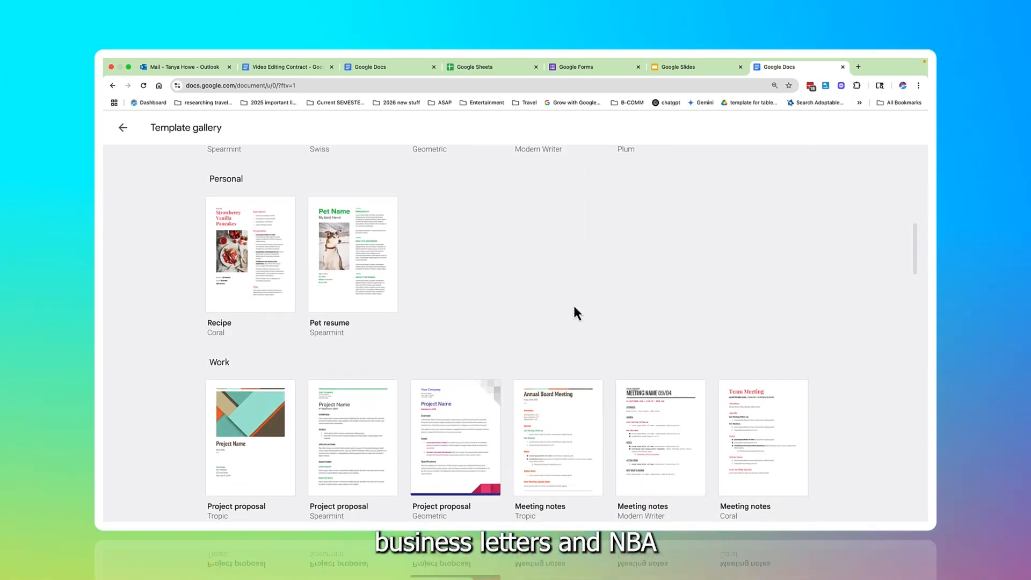
pyautogui.scroll(-3, 574, 307)
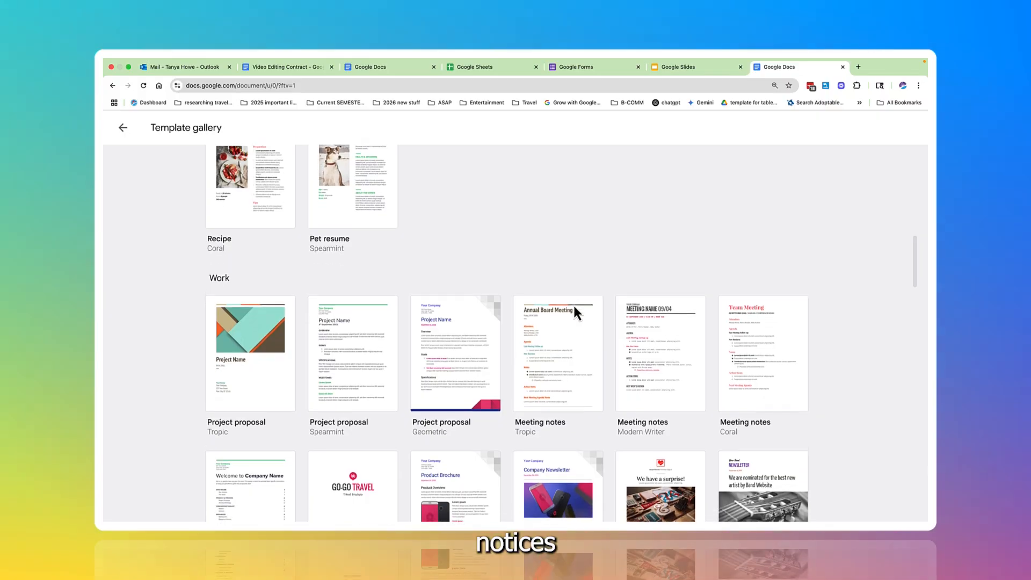
pyautogui.scroll(-4, 575, 306)
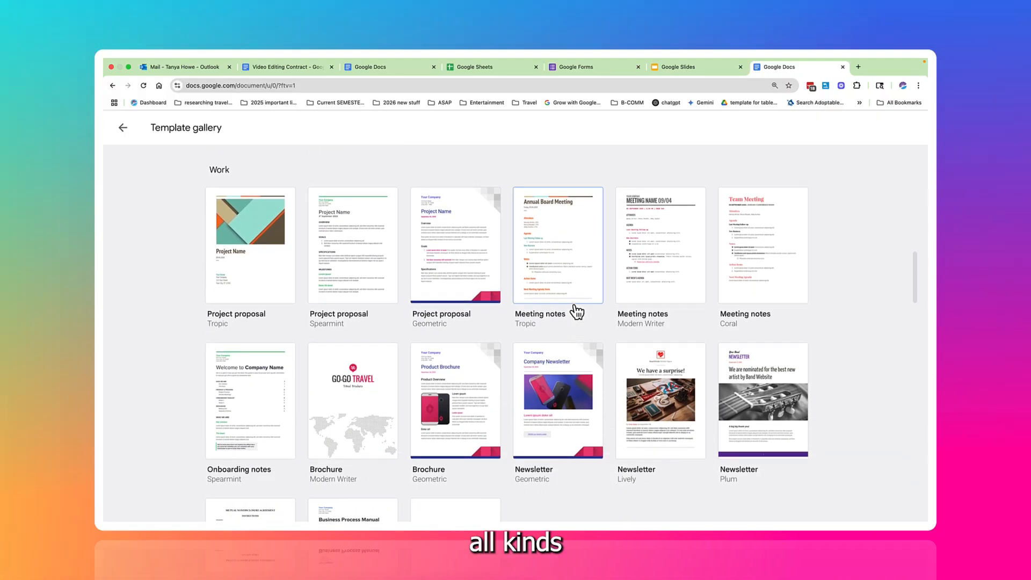
pyautogui.scroll(15, 575, 309)
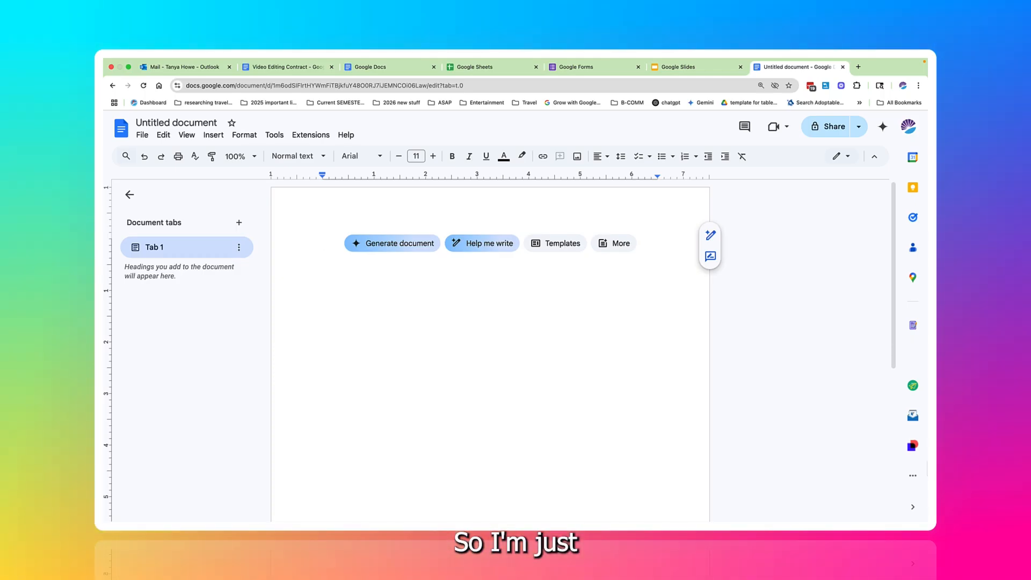
# Write the title "California Backyard Lizard" in the blank document and rename the file as California Backyard Lizard
pyautogui.write('California Backyard Lizard')
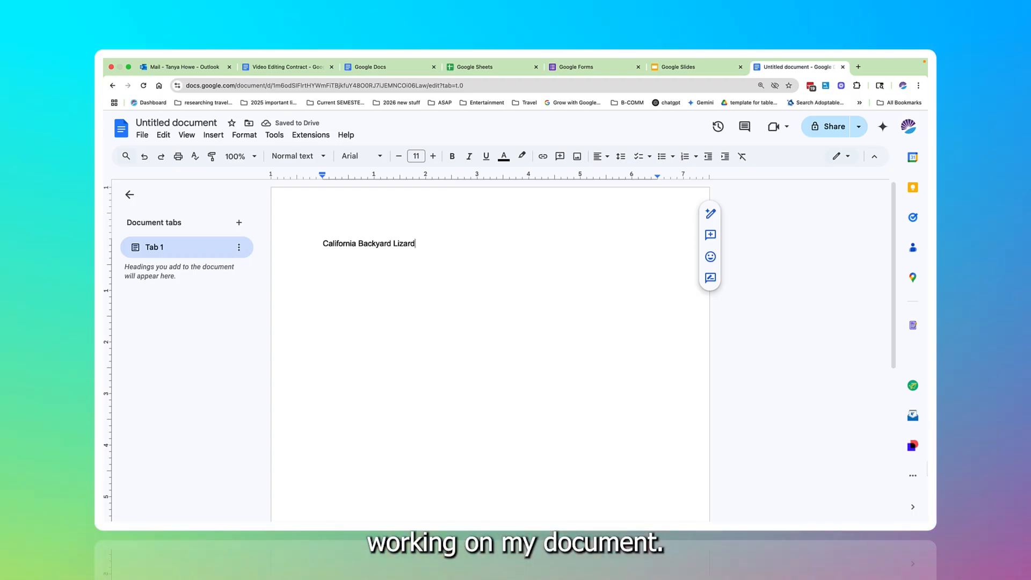
pyautogui.press('Return')
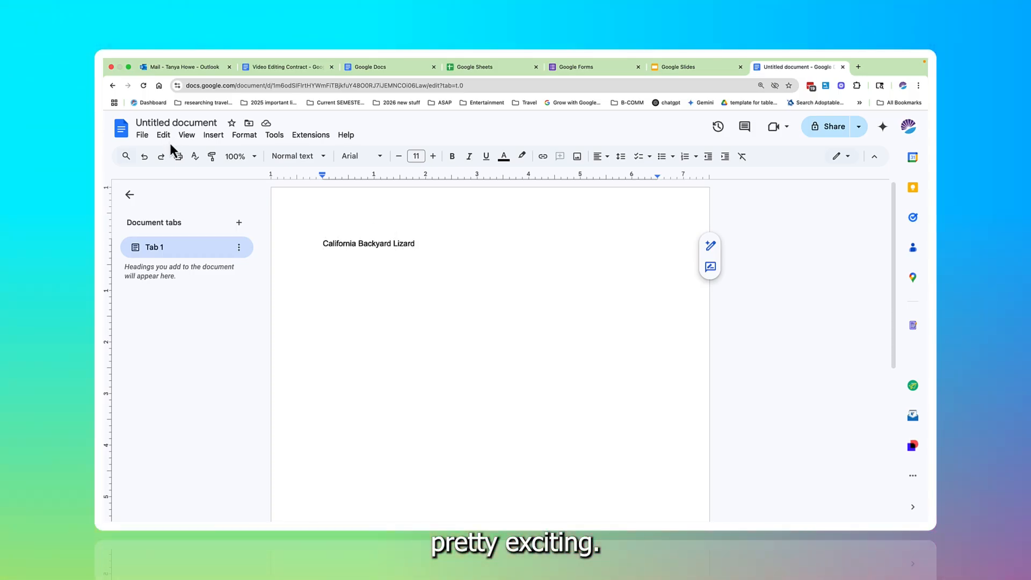
pyautogui.click(142, 136)
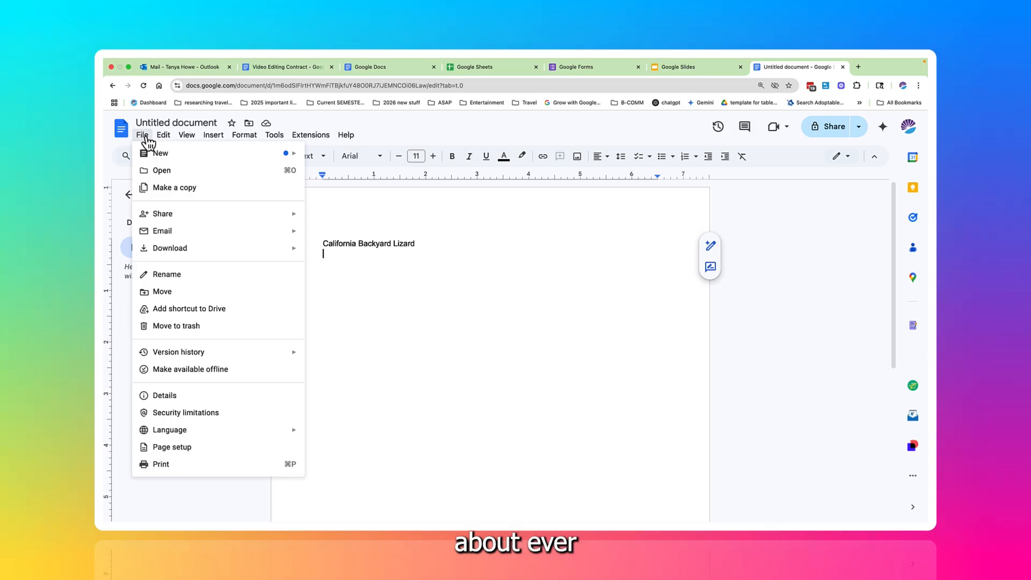
pyautogui.click(153, 123)
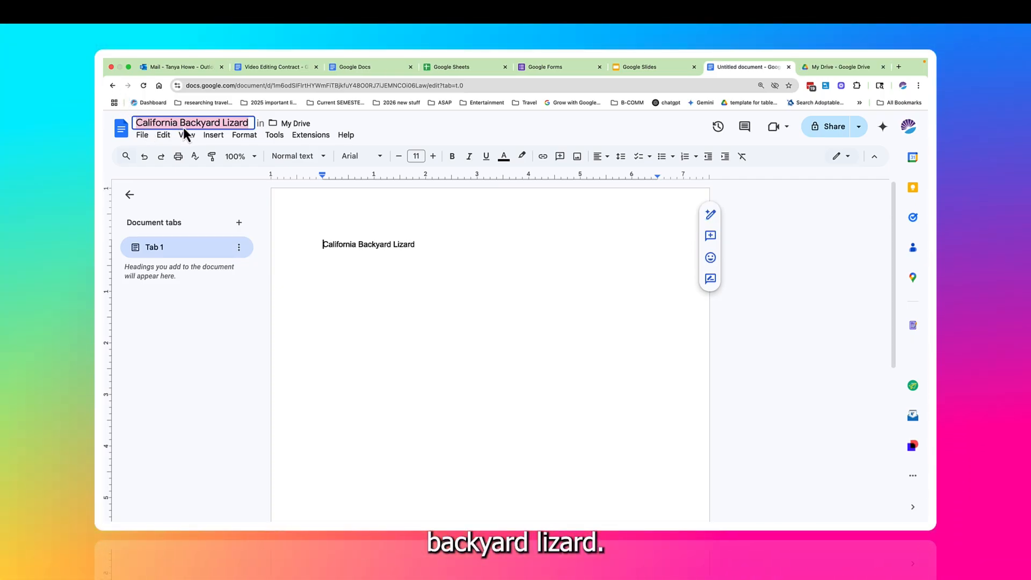
pyautogui.press('Return')
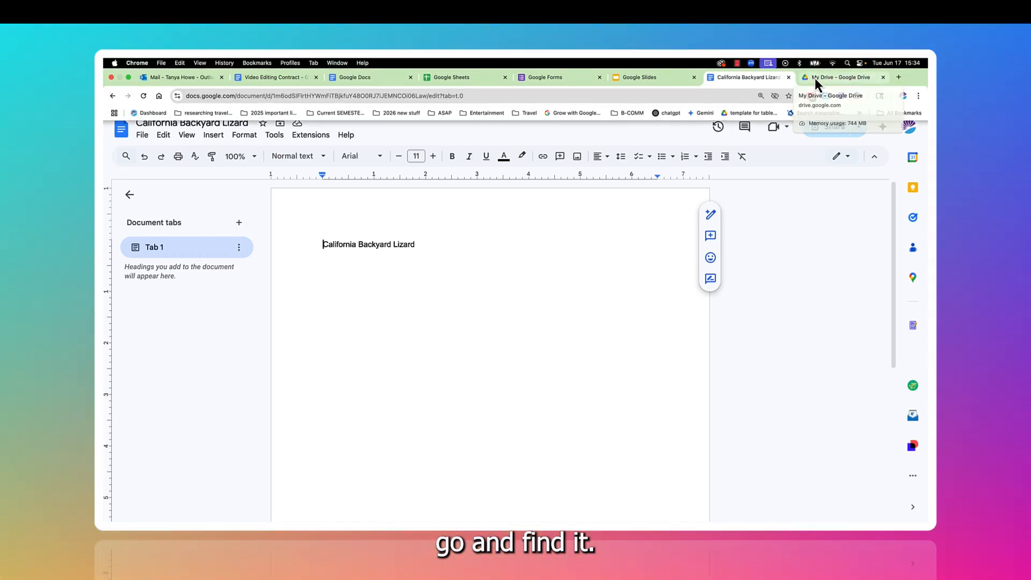
# Close the document, search Google Drive for "californ" and reopen the California Backyard Lizard document
pyautogui.click(788, 78)
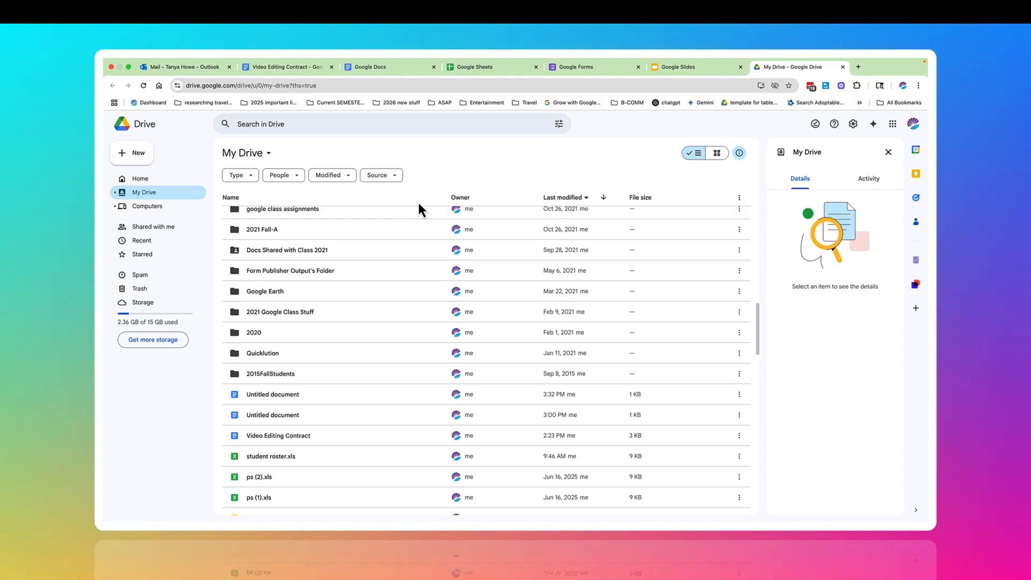
pyautogui.click(381, 122)
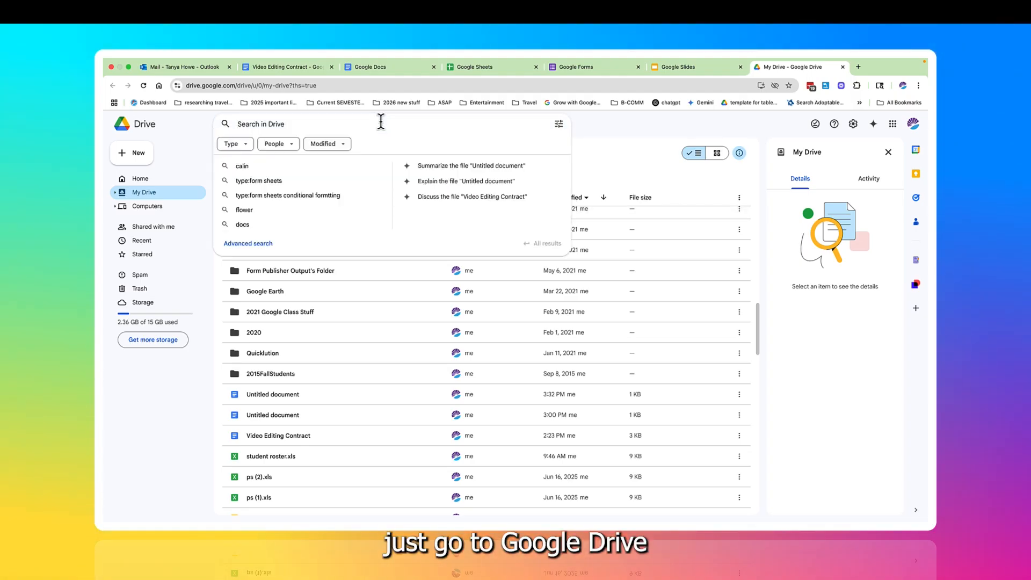
pyautogui.write('c')
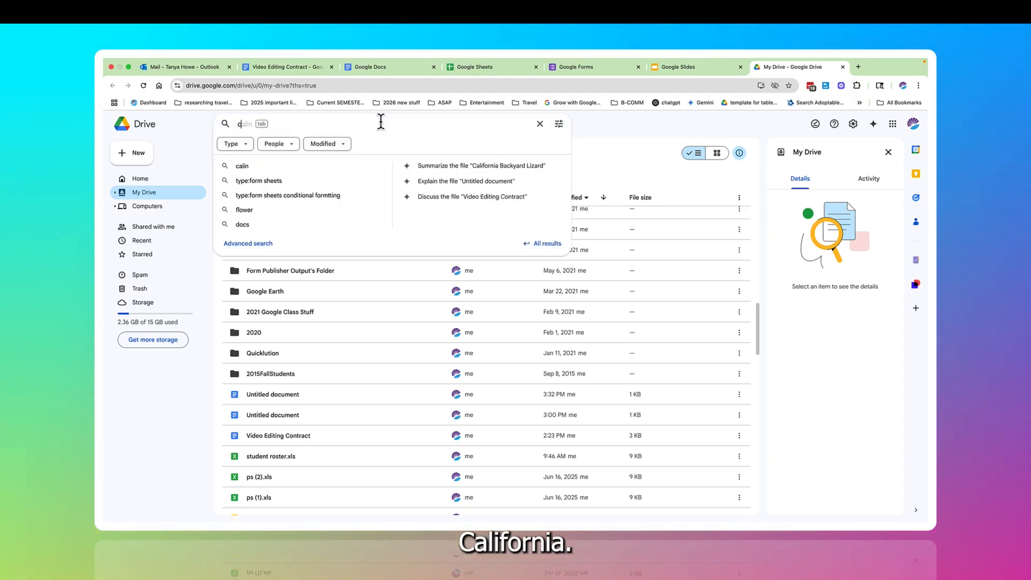
pyautogui.write('aliforn')
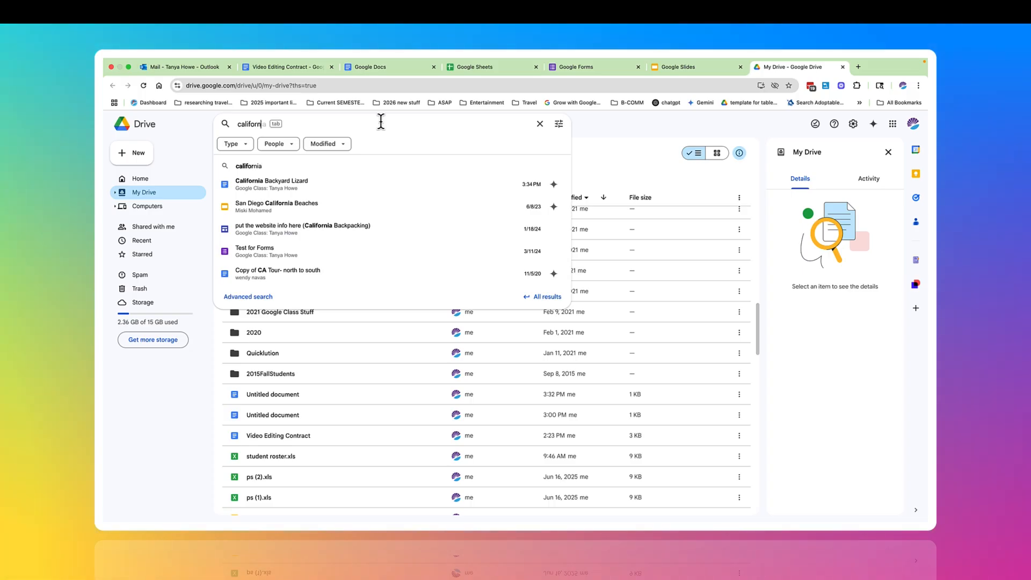
pyautogui.click(383, 185)
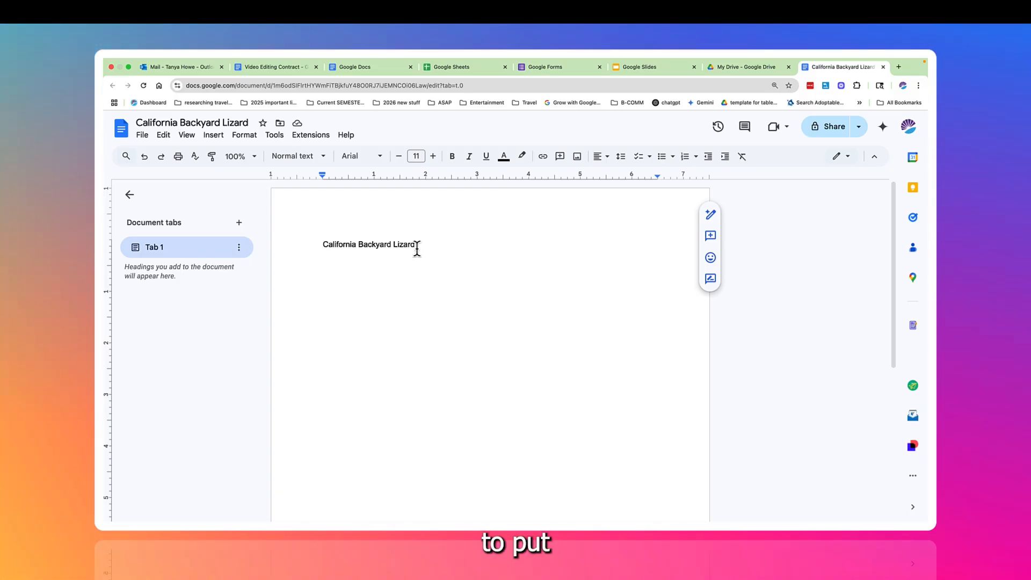
# Insert a web image of a spotted brown lizard on rock below the title, searching for "california backyard lizard"
pyautogui.press('Return')
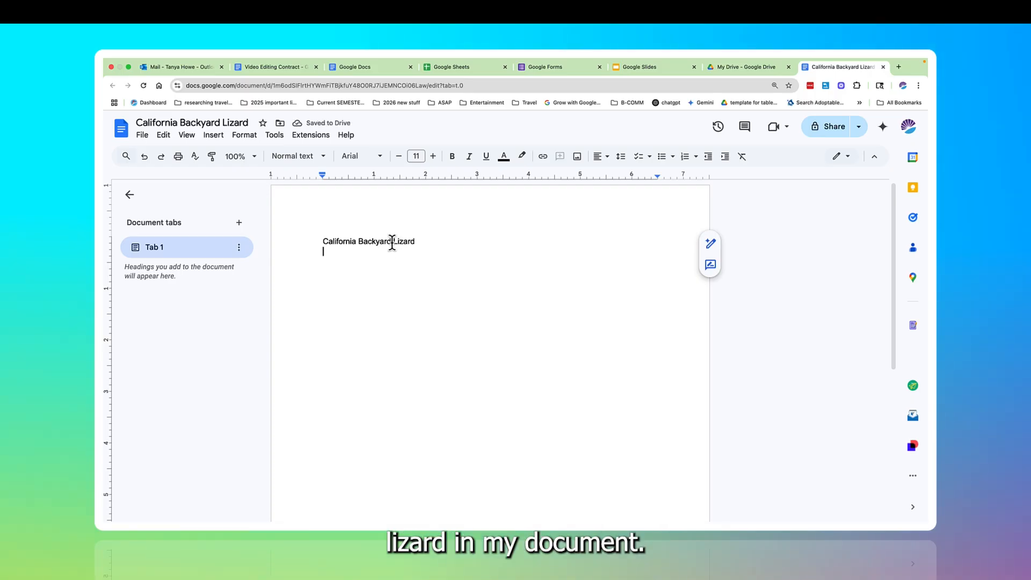
pyautogui.click(219, 141)
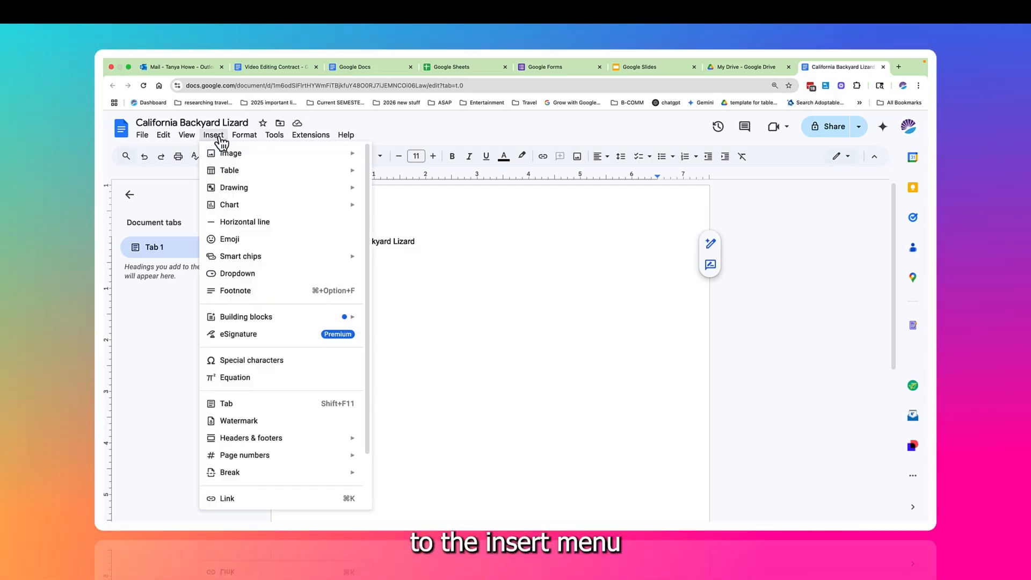
pyautogui.moveTo(230, 158)
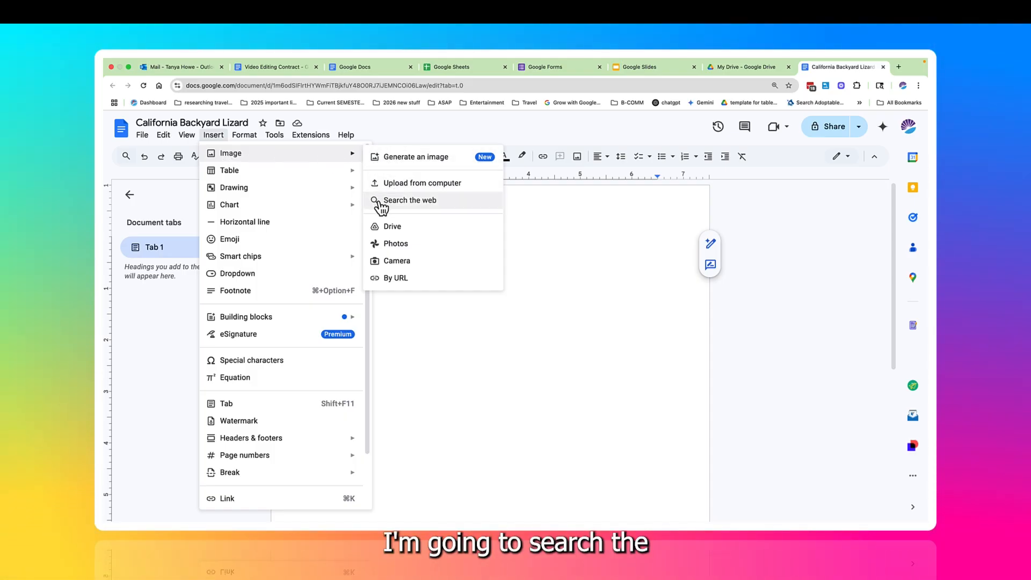
pyautogui.click(382, 201)
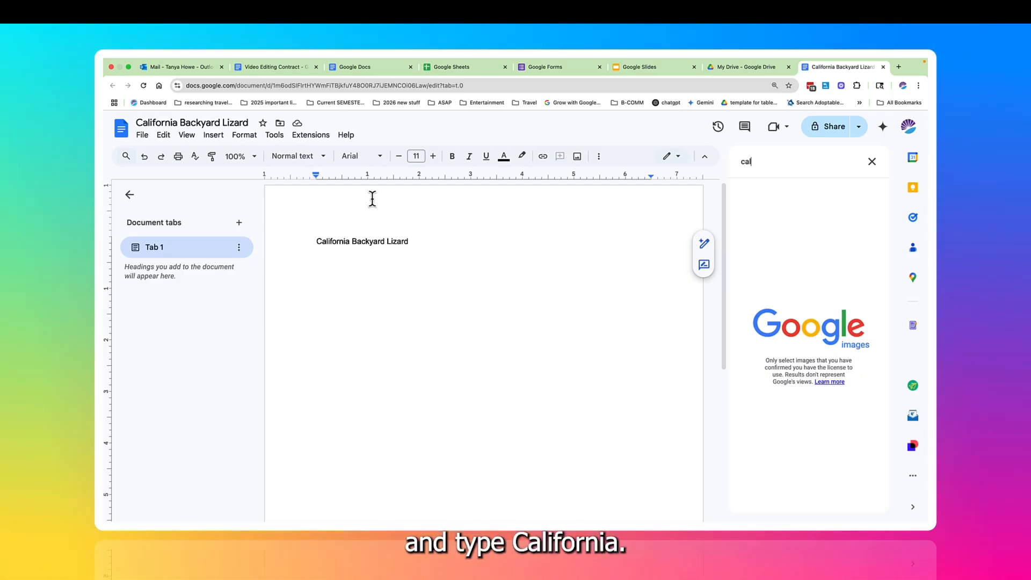
pyautogui.write('californi')
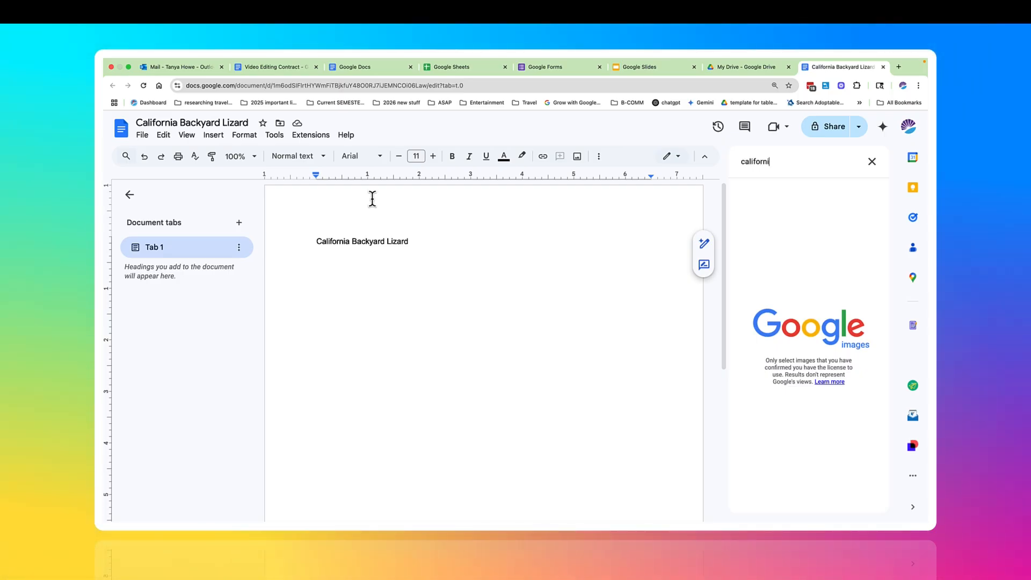
pyautogui.write('a backyard lizard')
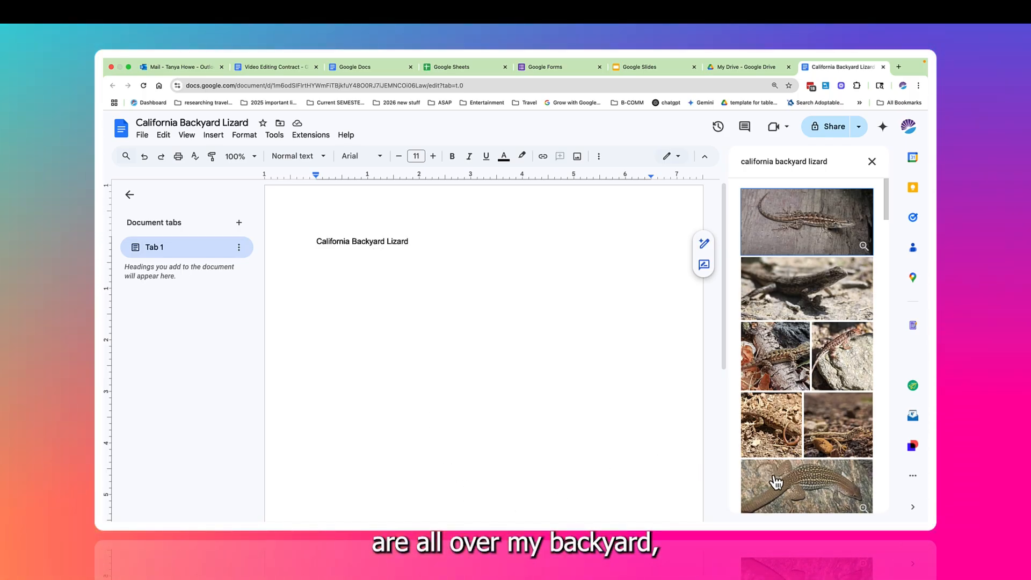
pyautogui.click(775, 480)
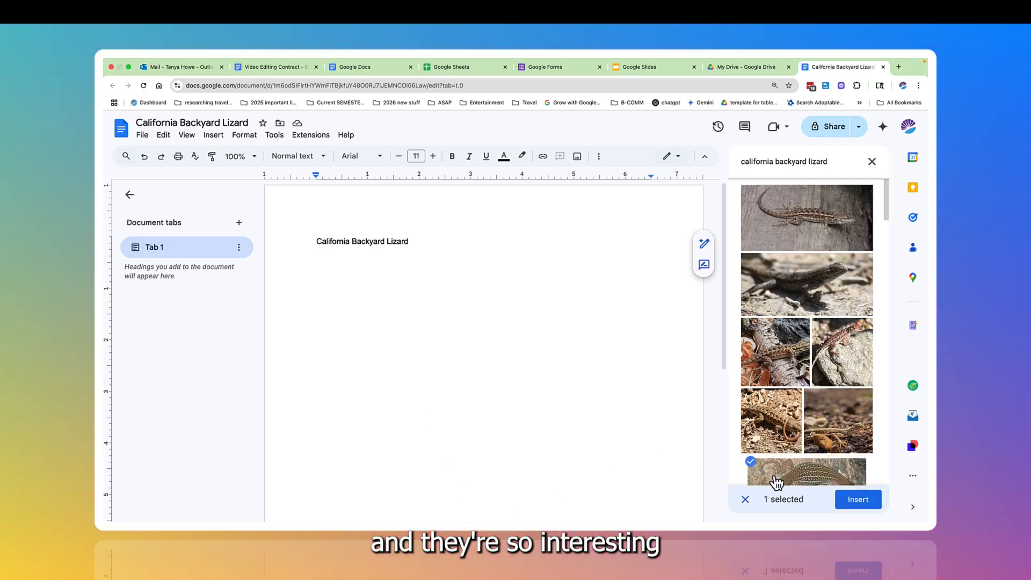
pyautogui.click(847, 498)
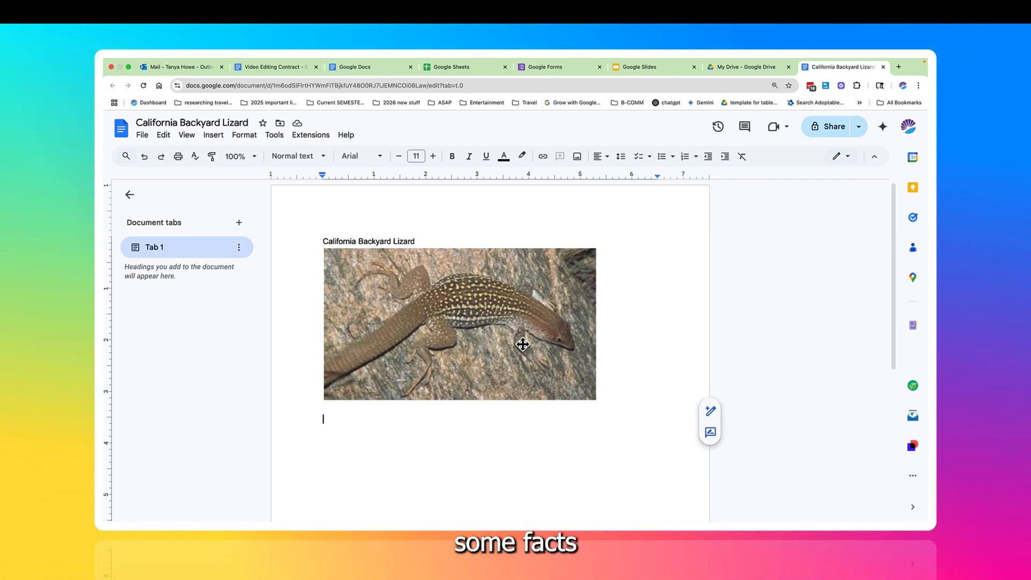
# Add the heading line "Fun Facts about Lizards:" below the lizard image
pyautogui.write('Fac')
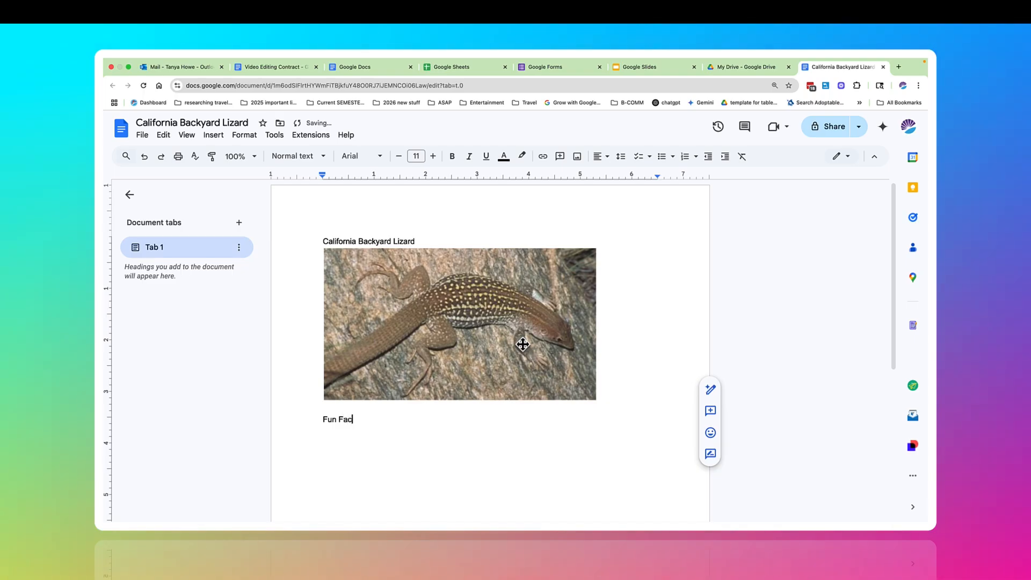
pyautogui.write('ts about Lizards:')
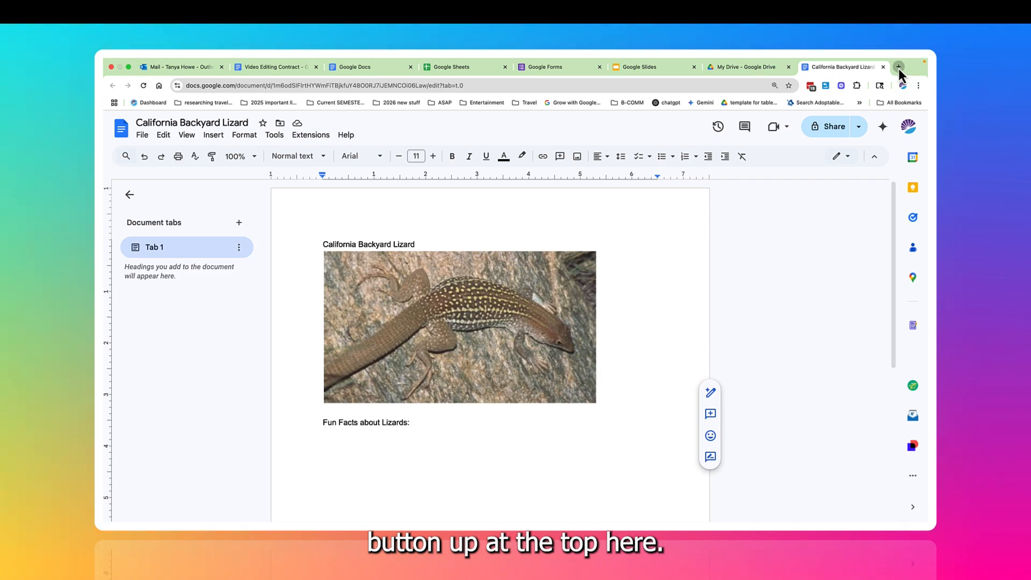
# Search the web in a new browser tab for "fun facts about california lizards"
pyautogui.click(898, 67)
pyautogui.click(771, 84)
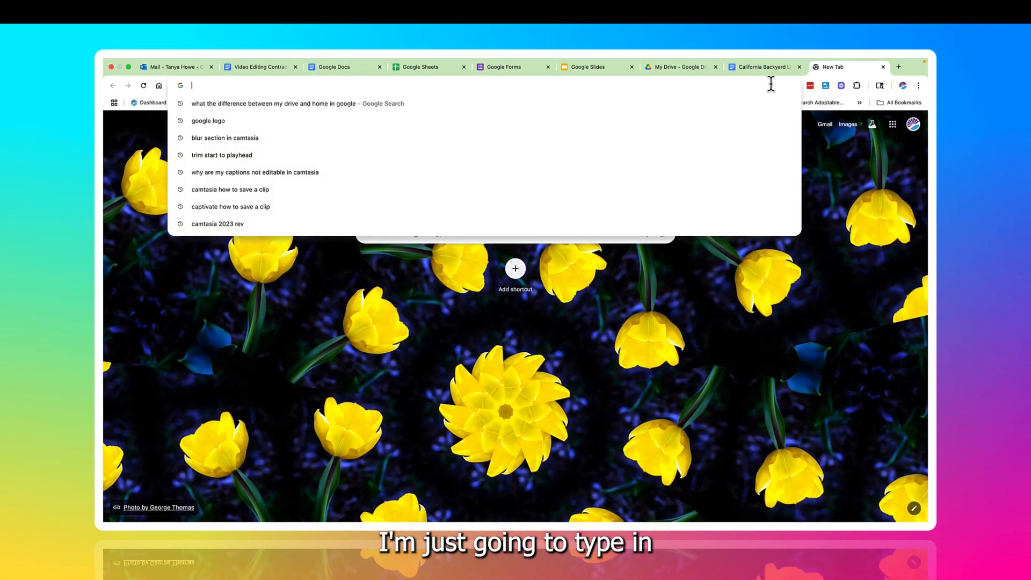
pyautogui.write('fun')
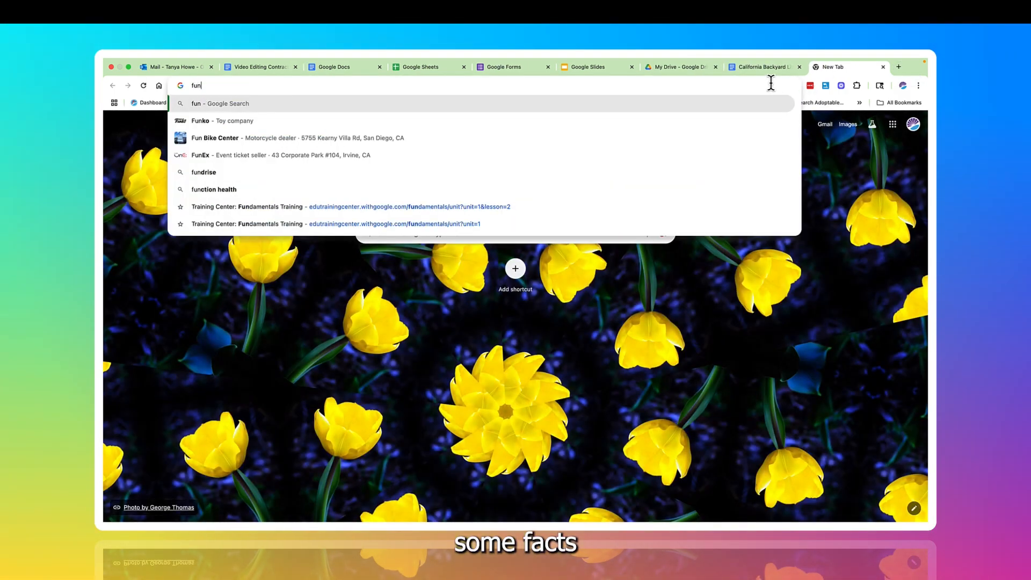
pyautogui.write(' facts abo')
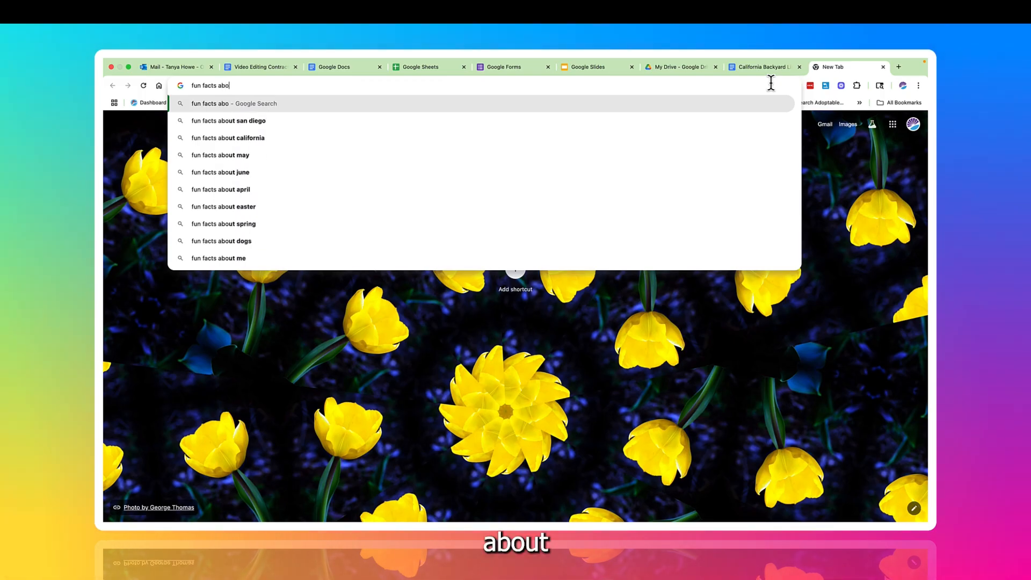
pyautogui.write('ut cal')
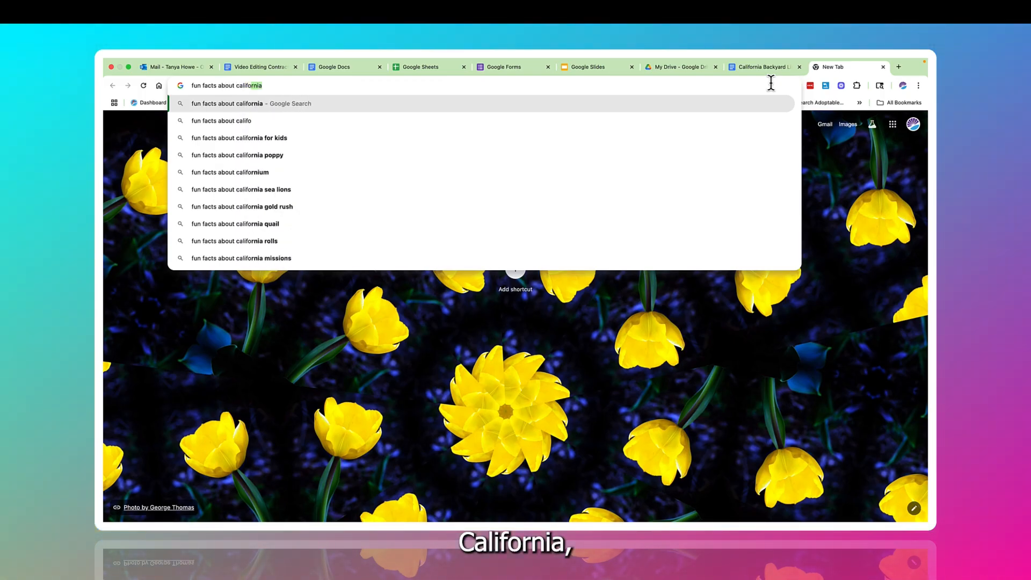
pyautogui.write('ifo')
pyautogui.write('rnia lizards')
pyautogui.press('Return')
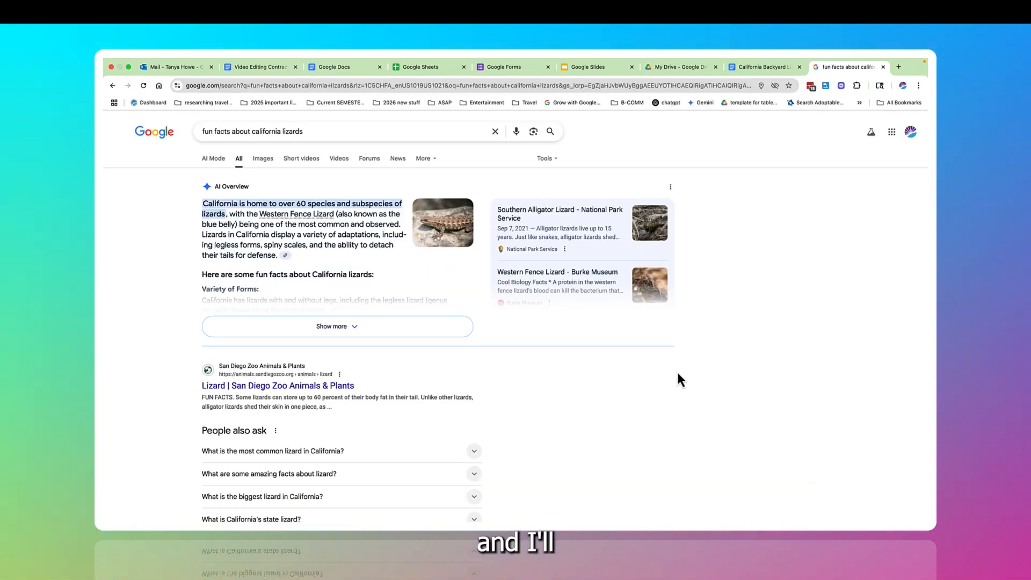
# Look through the search results and open the UC IPM page titled Lizards
pyautogui.scroll(-5, 453, 386)
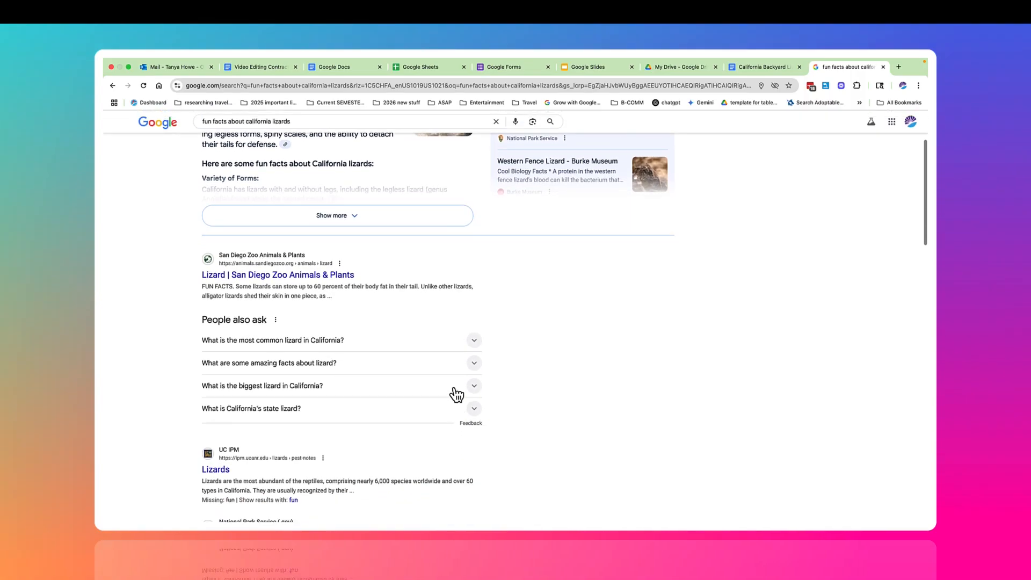
pyautogui.scroll(-1, 453, 390)
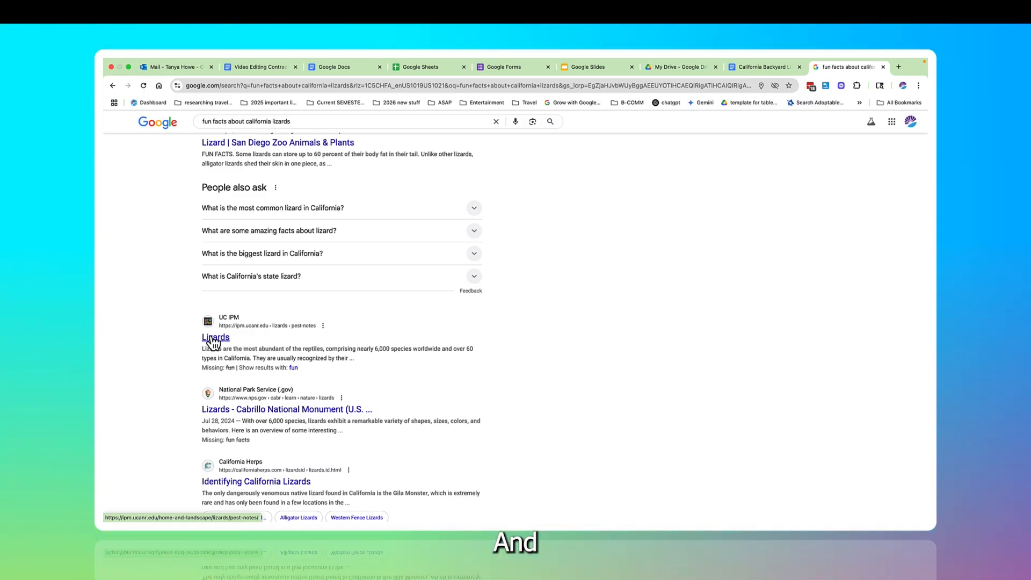
pyautogui.click(213, 339)
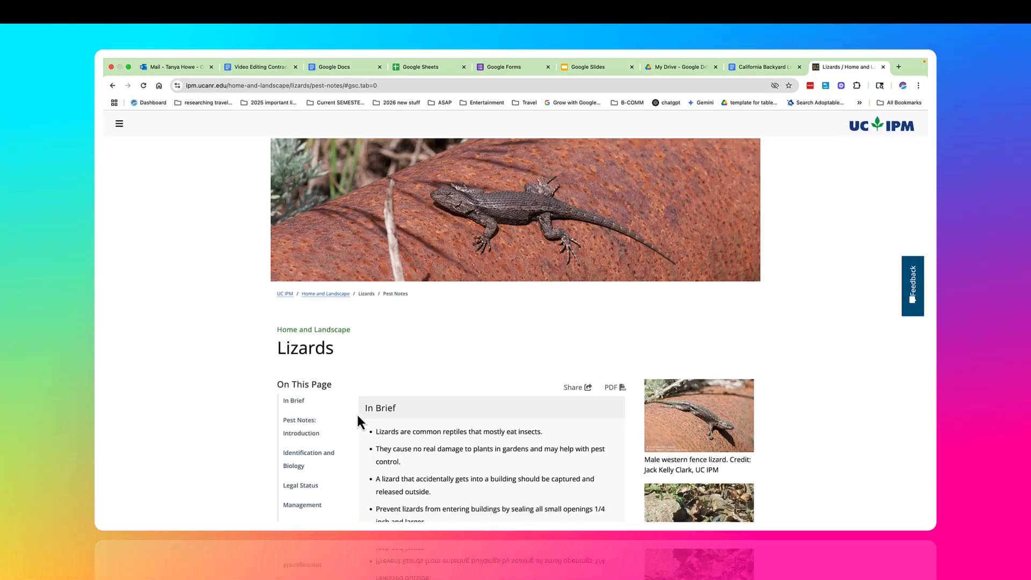
# Copy the "Identification and Biology" heading and its first two paragraphs from the UC IPM Lizards page
pyautogui.scroll(-2, 377, 433)
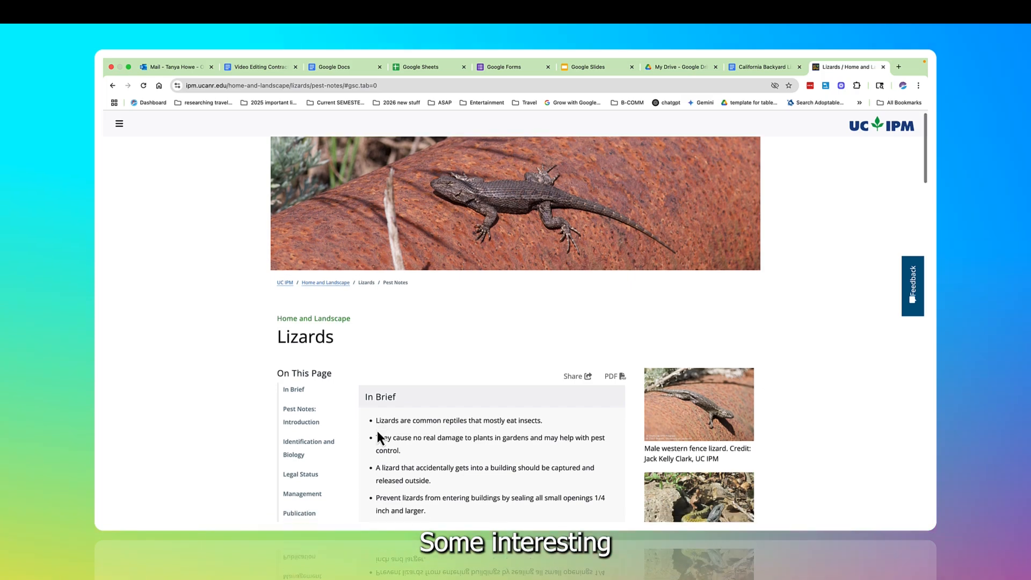
pyautogui.scroll(-5, 378, 433)
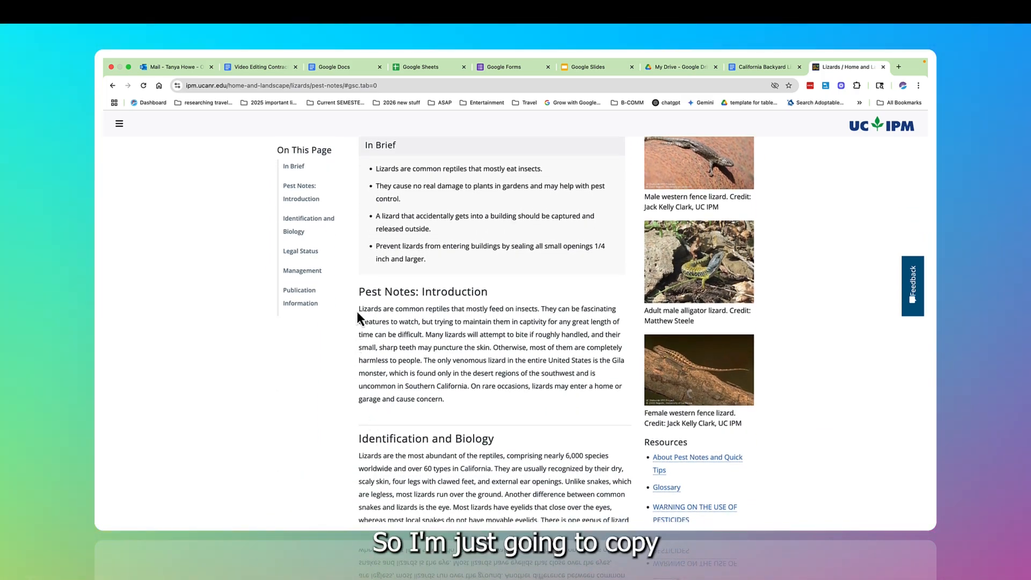
pyautogui.moveTo(361, 310); pyautogui.dragTo(444, 377)
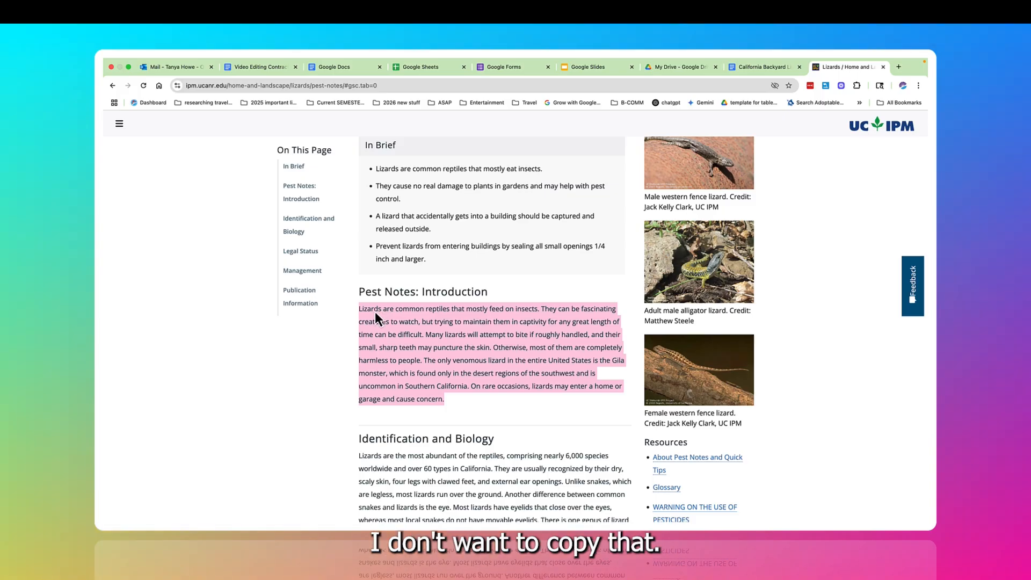
pyautogui.scroll(-3, 371, 315)
pyautogui.scroll(-2, 373, 315)
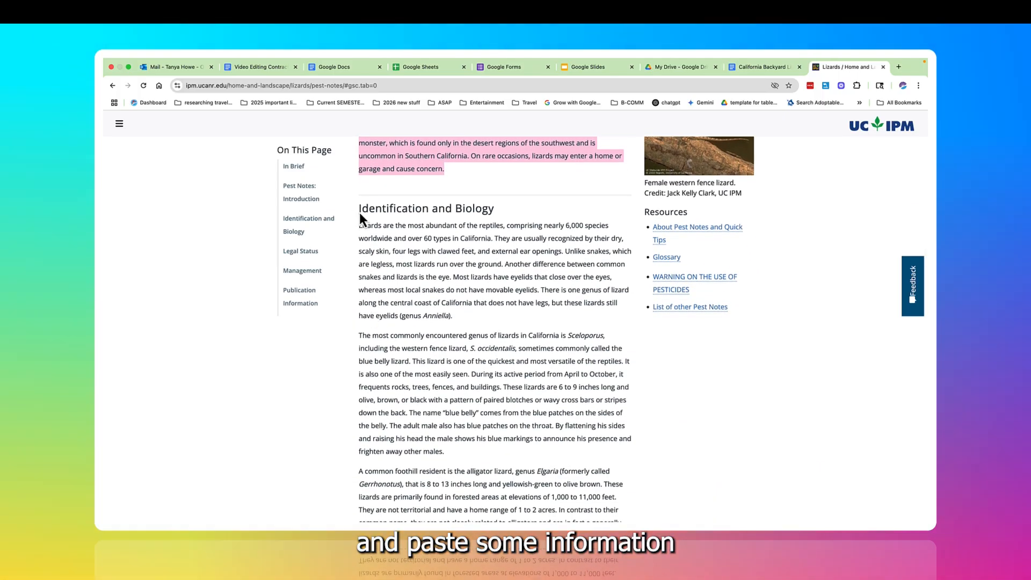
pyautogui.moveTo(359, 211); pyautogui.dragTo(447, 449)
pyautogui.press('super+c')
pyautogui.scroll(-1, 449, 446)
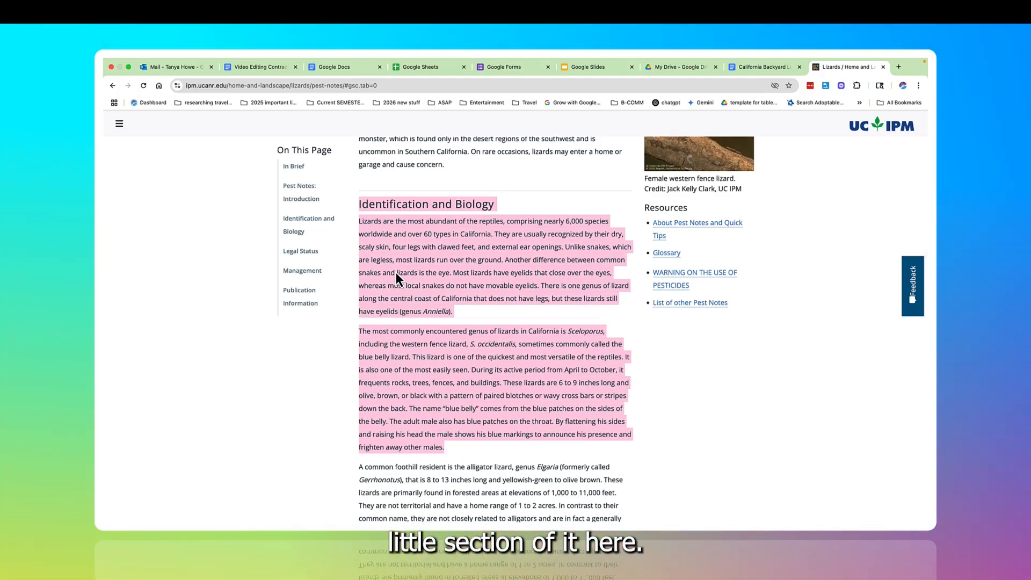
pyautogui.rightClick(395, 273)
pyautogui.click(411, 293)
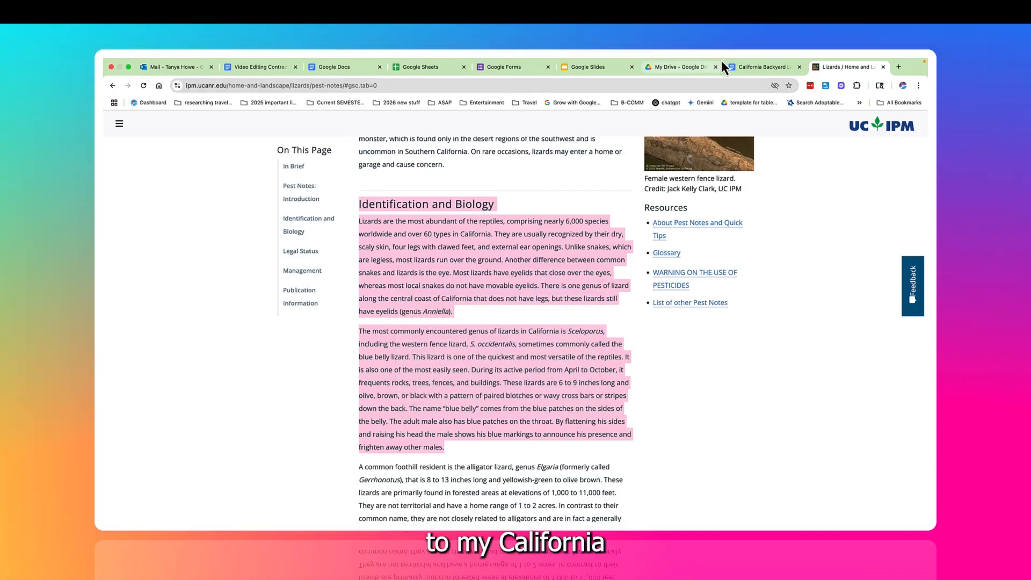
# Return to the California Backyard Lizard document and paste the copied text without formatting on a new line below "Fun Facts about Lizards:"
pyautogui.click(744, 70)
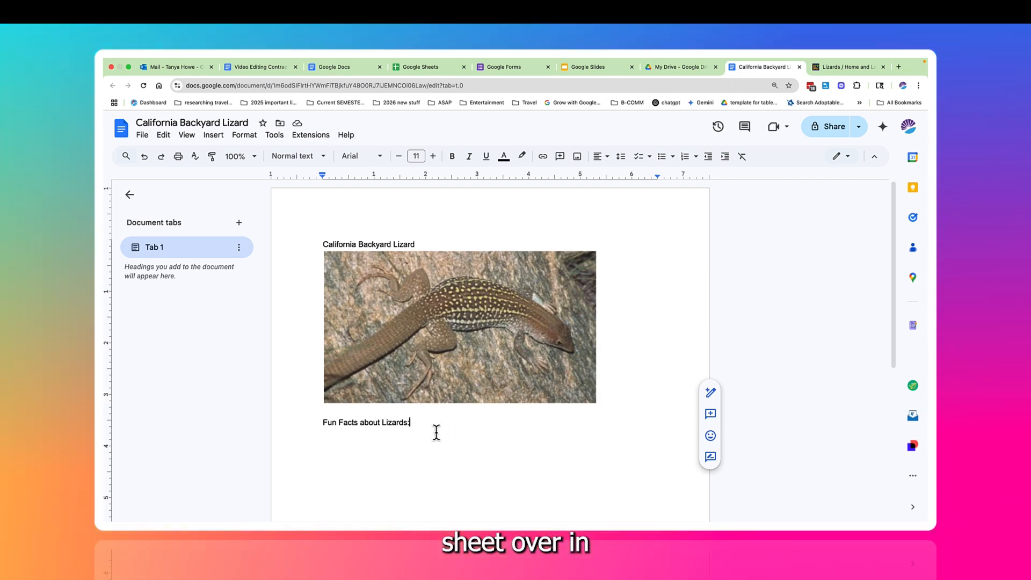
pyautogui.press('Return')
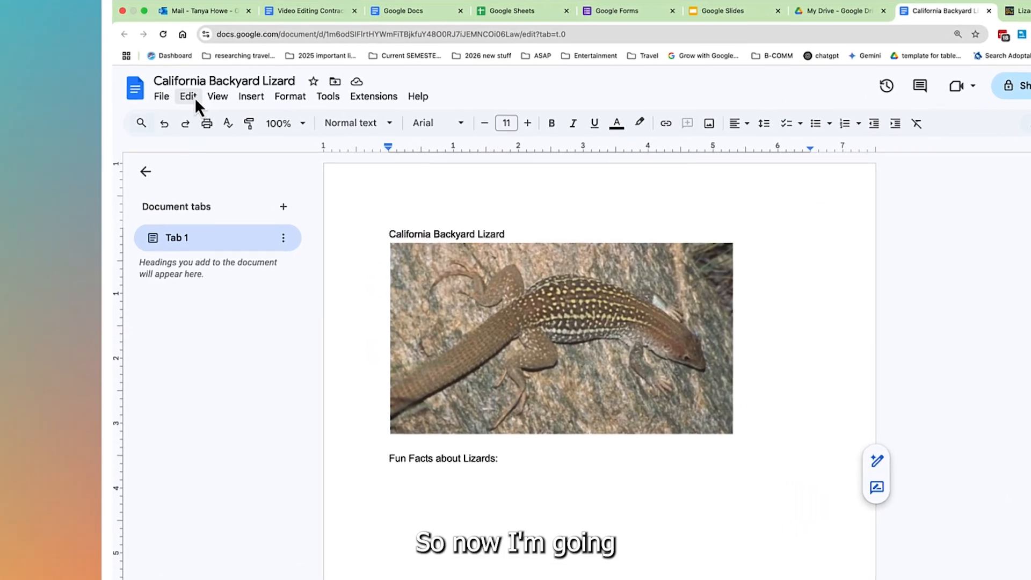
pyautogui.click(173, 125)
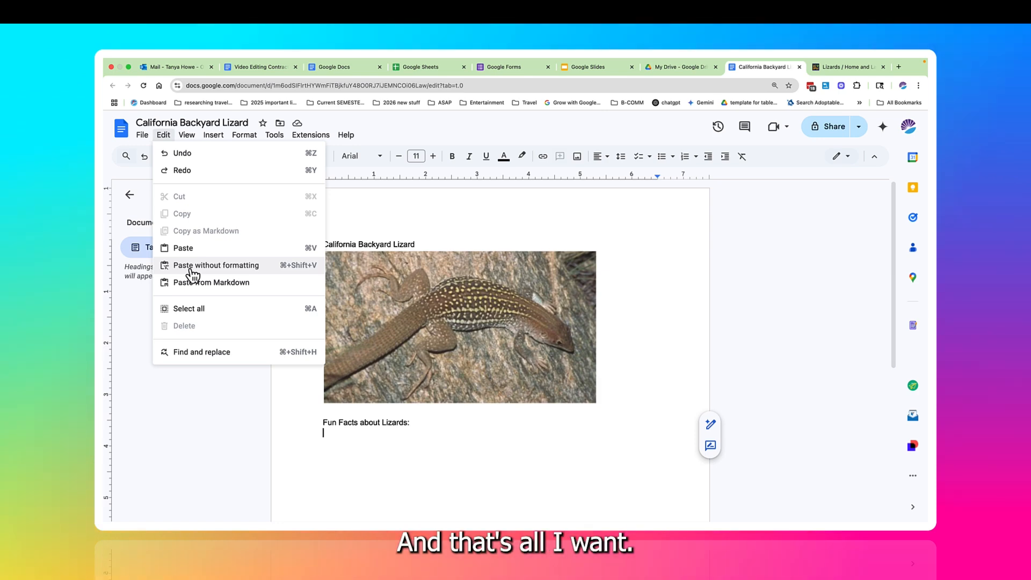
pyautogui.click(215, 265)
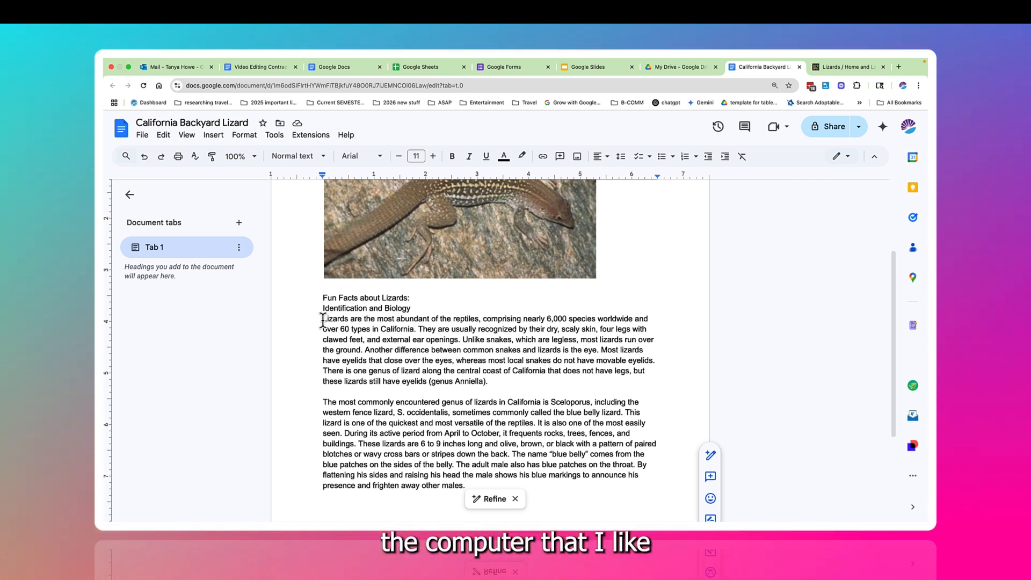
# Add a blank line after "Fun Facts about Lizards:" and insert a continuous section break before the pasted text
pyautogui.click(421, 299)
pyautogui.press('Return')
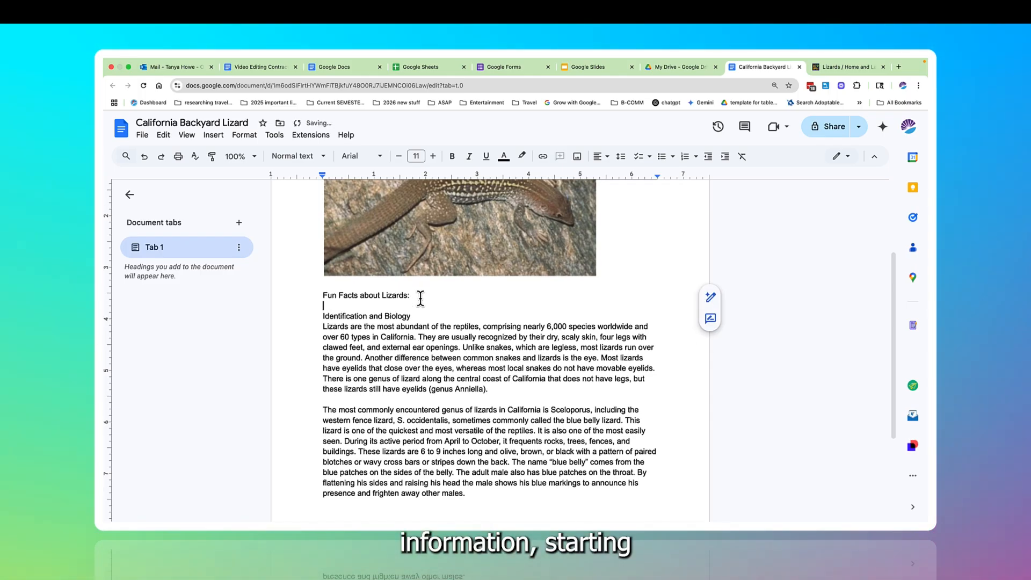
pyautogui.scroll(-1, 408, 292)
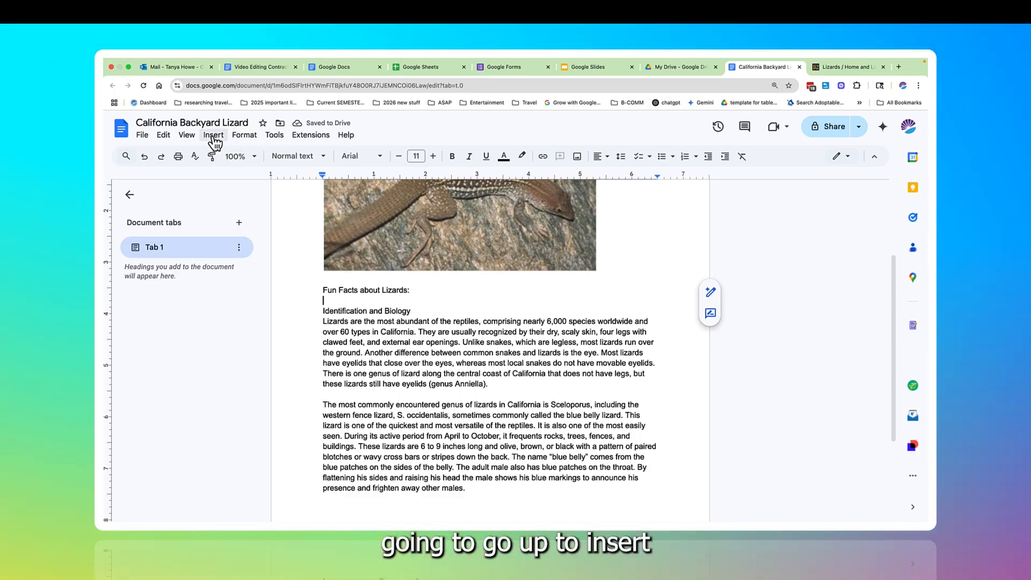
pyautogui.click(214, 136)
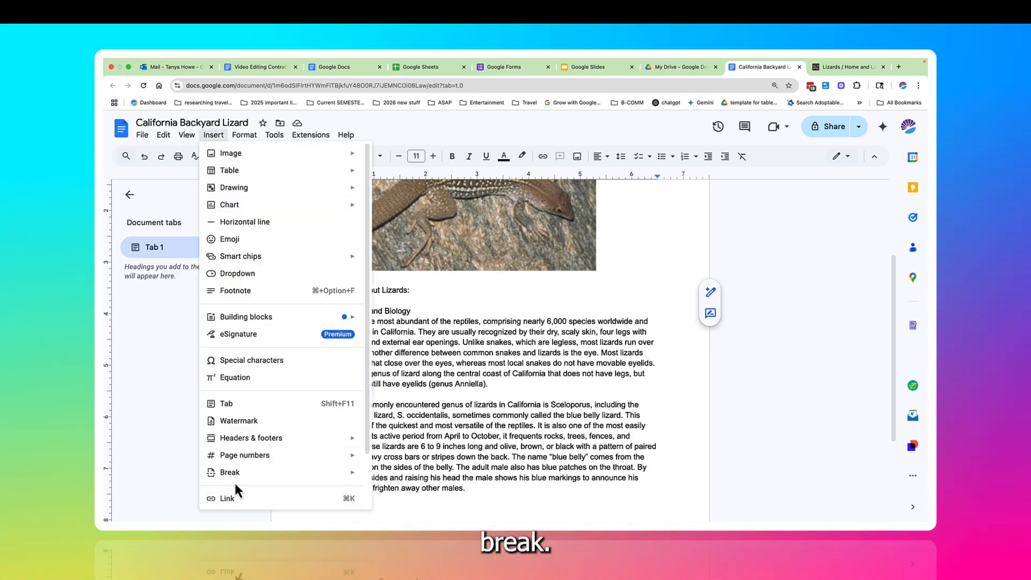
pyautogui.moveTo(238, 480)
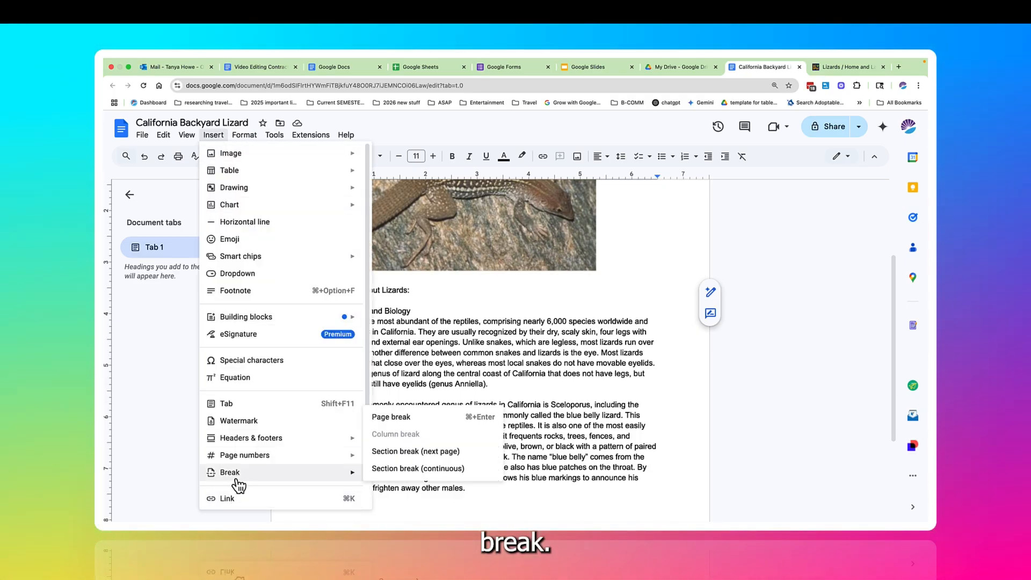
pyautogui.click(419, 471)
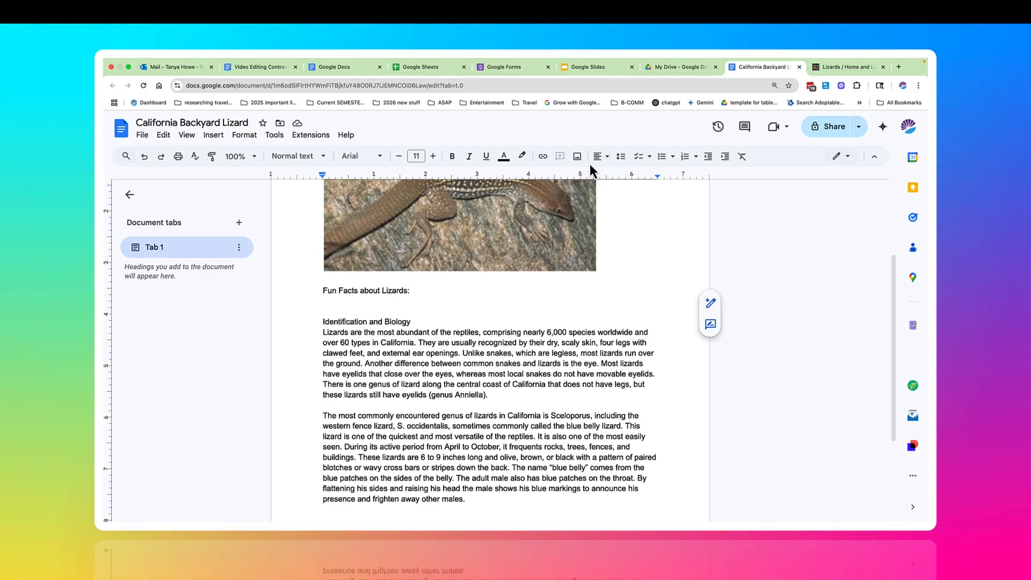
# Format the pasted text section in two columns and remove the extra blank line above "Identification and Biology"
pyautogui.click(254, 137)
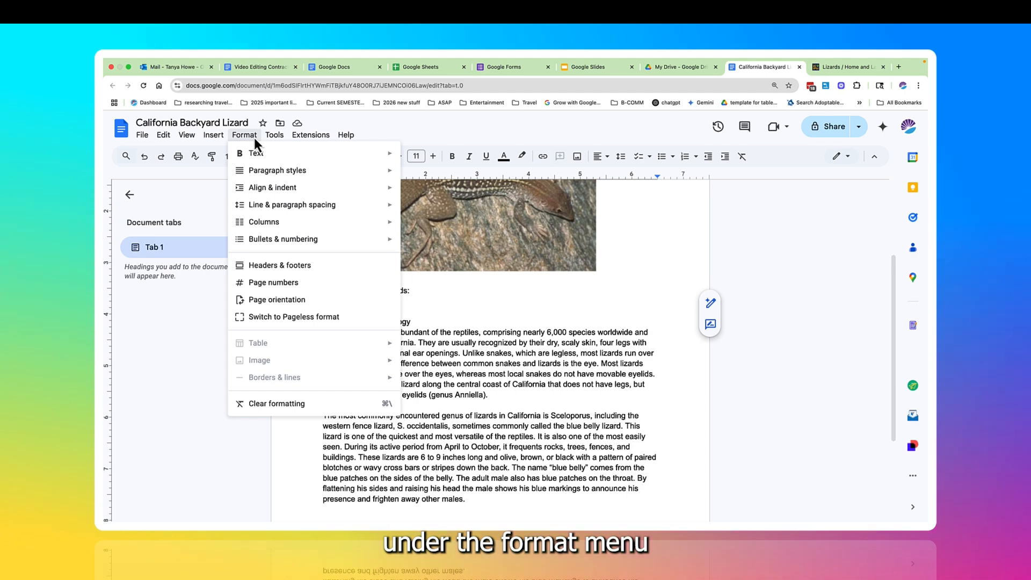
pyautogui.moveTo(268, 225)
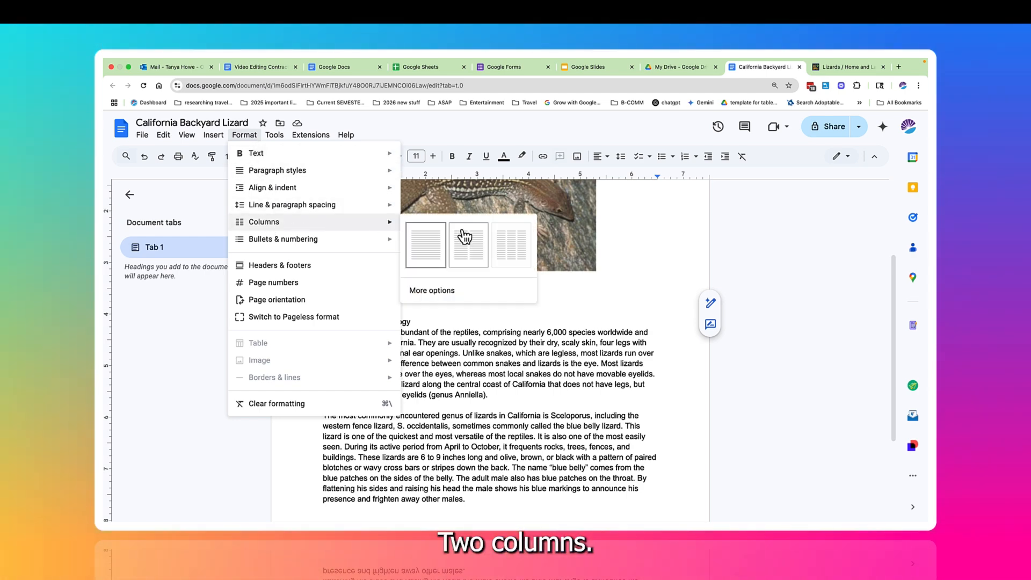
pyautogui.click(465, 238)
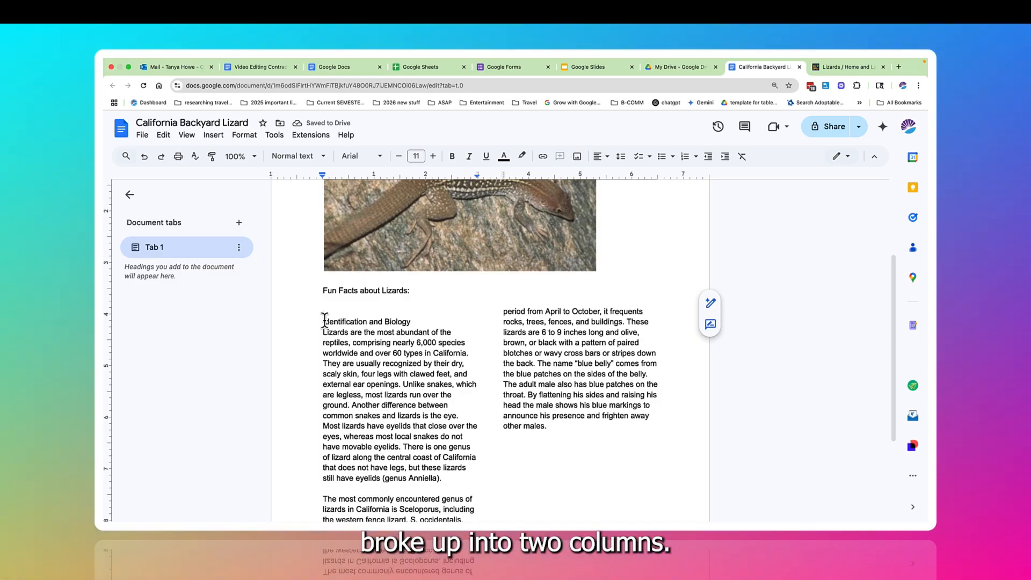
pyautogui.press('BackSpace')
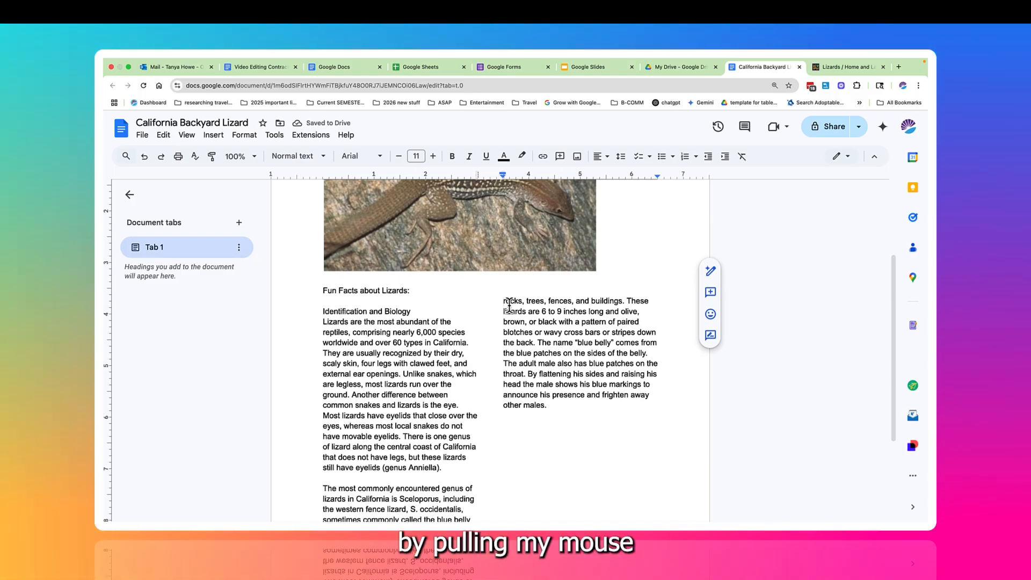
# Add line breaks before "rocks, trees, fences" and before "The most commonly encountered genus" to push that second paragraph into the second column
pyautogui.press('Return')
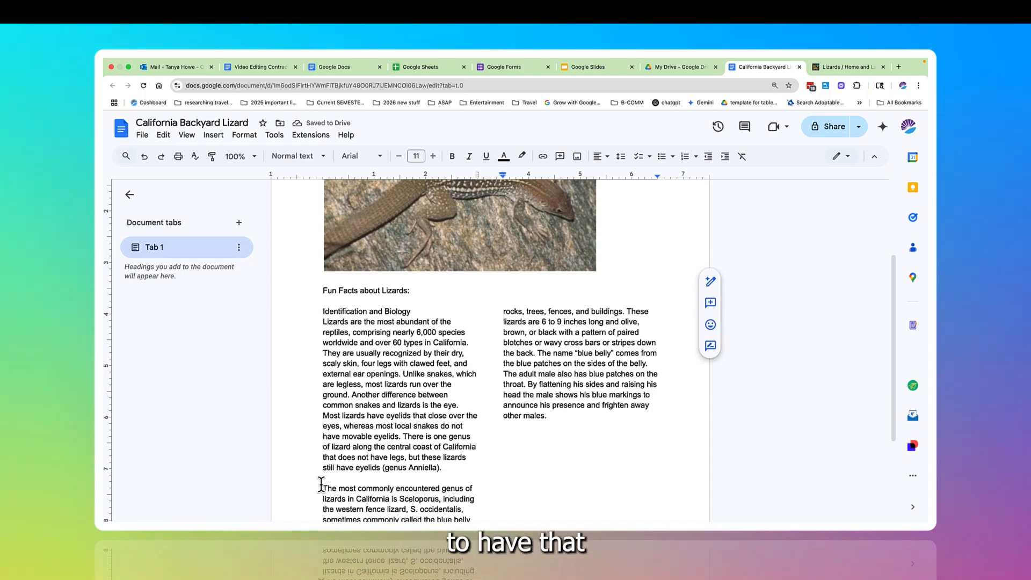
pyautogui.click(323, 488)
pyautogui.press('Return')
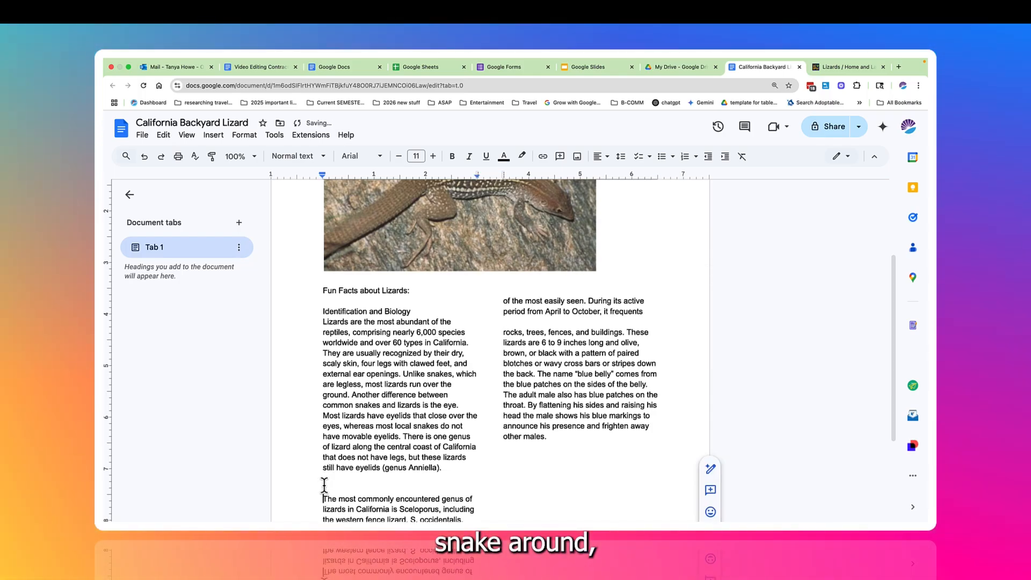
pyautogui.press('Return')
pyautogui.press('Return')
pyautogui.press('Return')
pyautogui.press('Return')
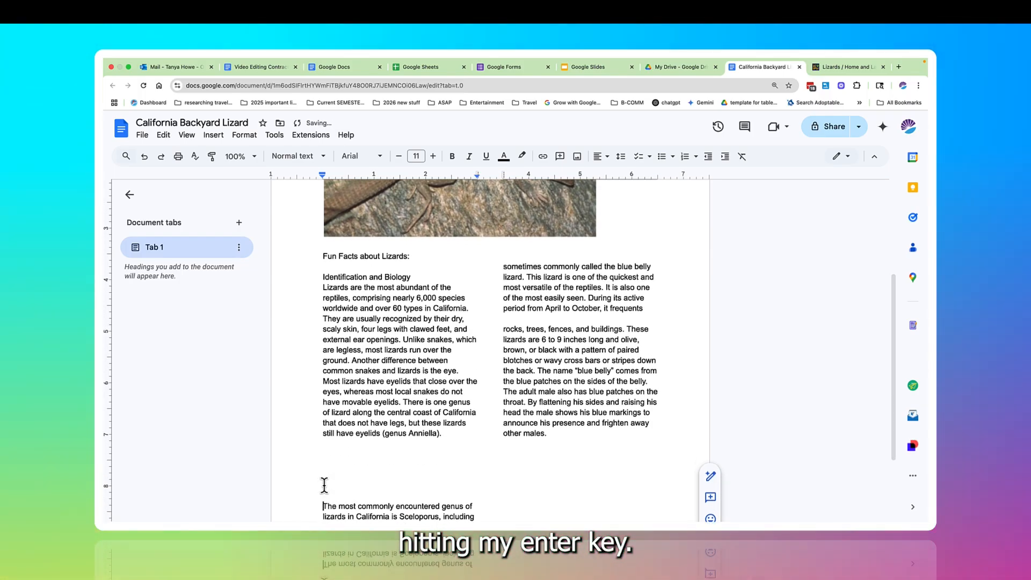
pyautogui.press('Return')
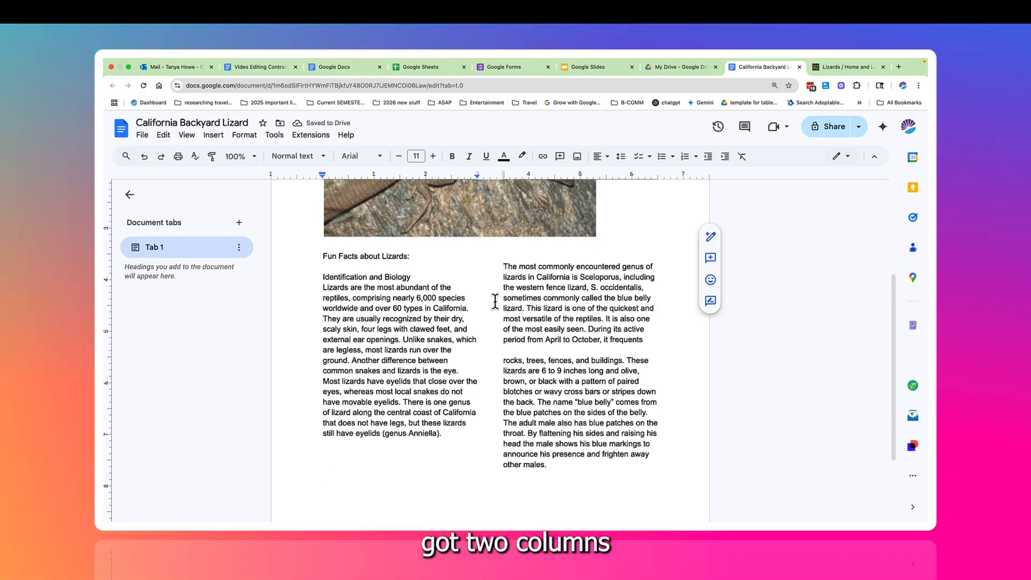
# Center the lizard image horizontally on the page
pyautogui.scroll(4, 492, 307)
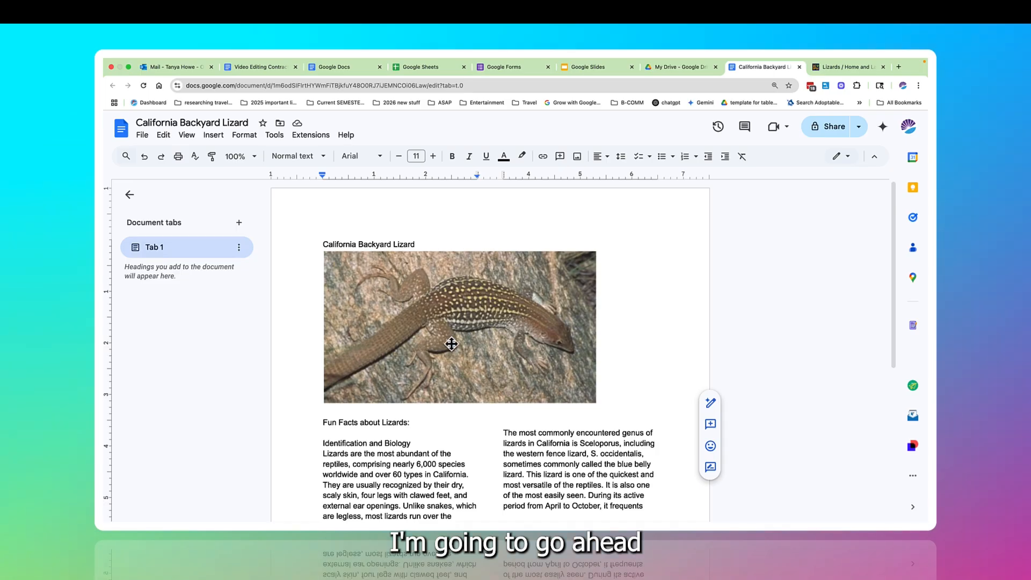
pyautogui.click(453, 313)
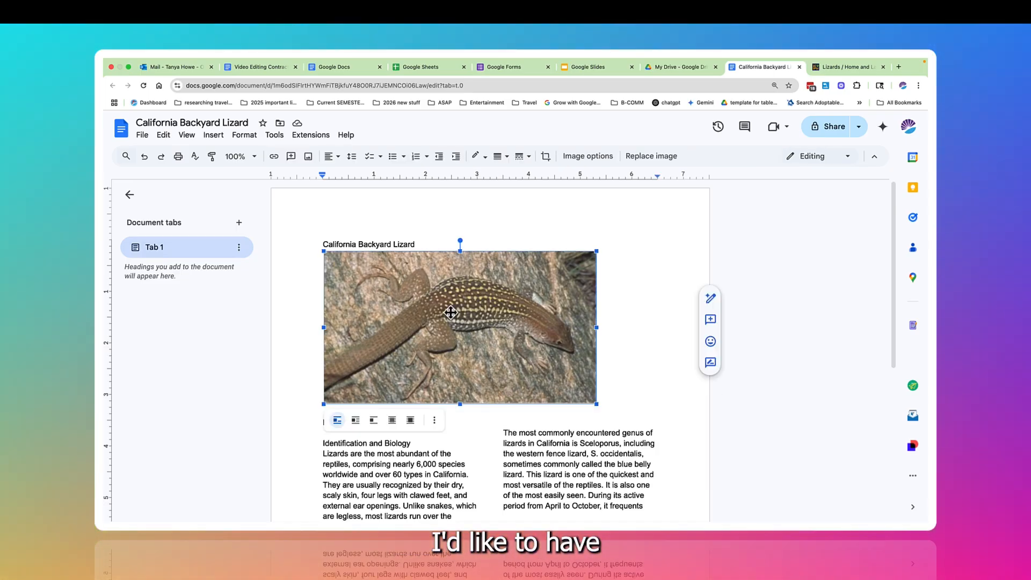
pyautogui.click(338, 157)
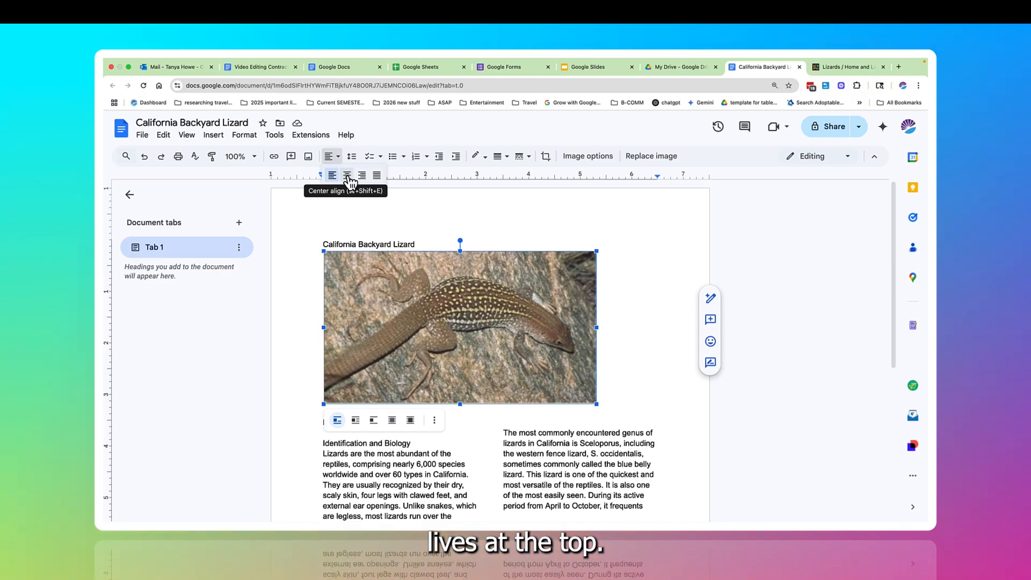
pyautogui.click(348, 176)
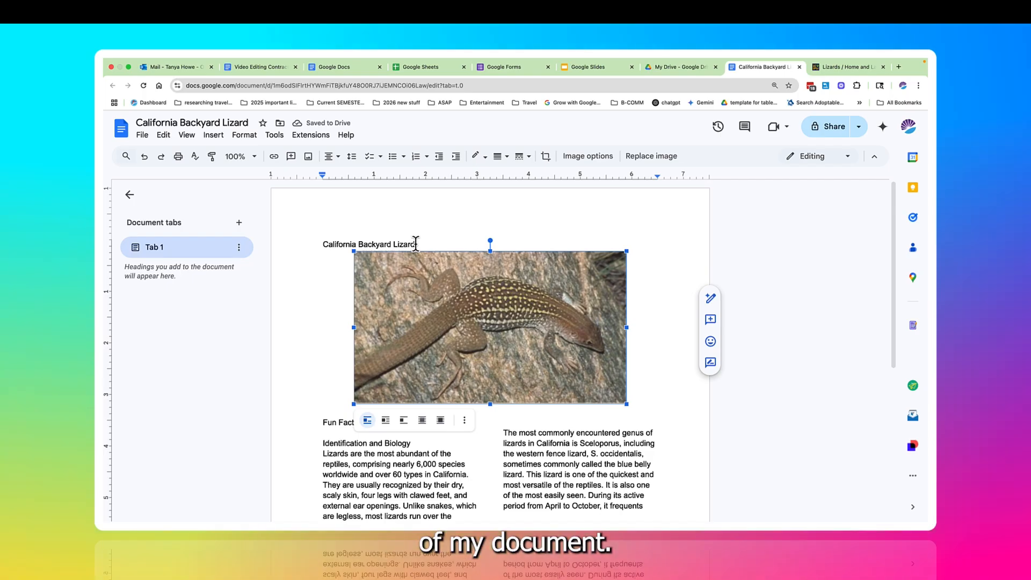
# Apply the Title style to the line "California Backyard Lizard" and center it
pyautogui.click(415, 243)
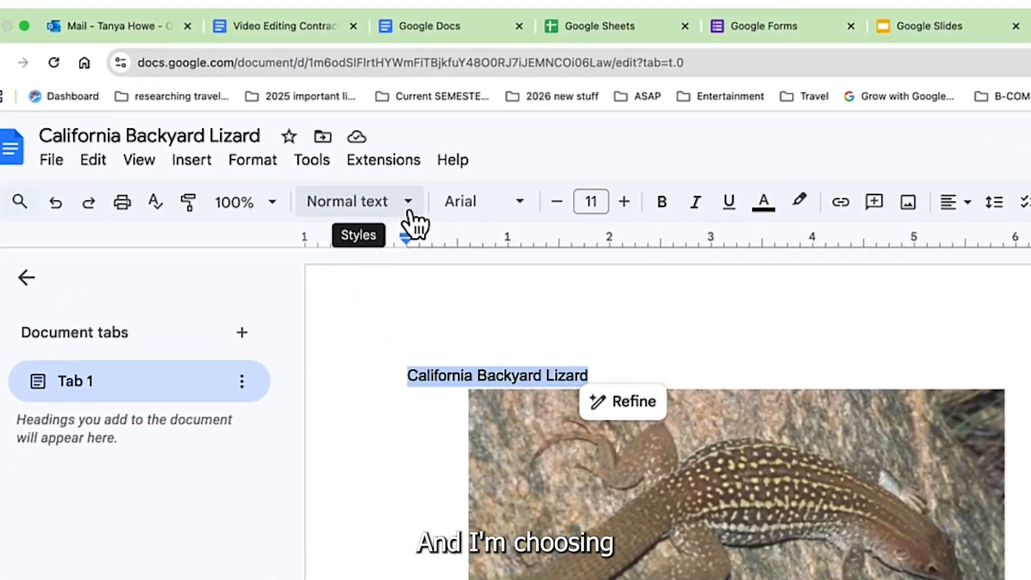
pyautogui.click(369, 246)
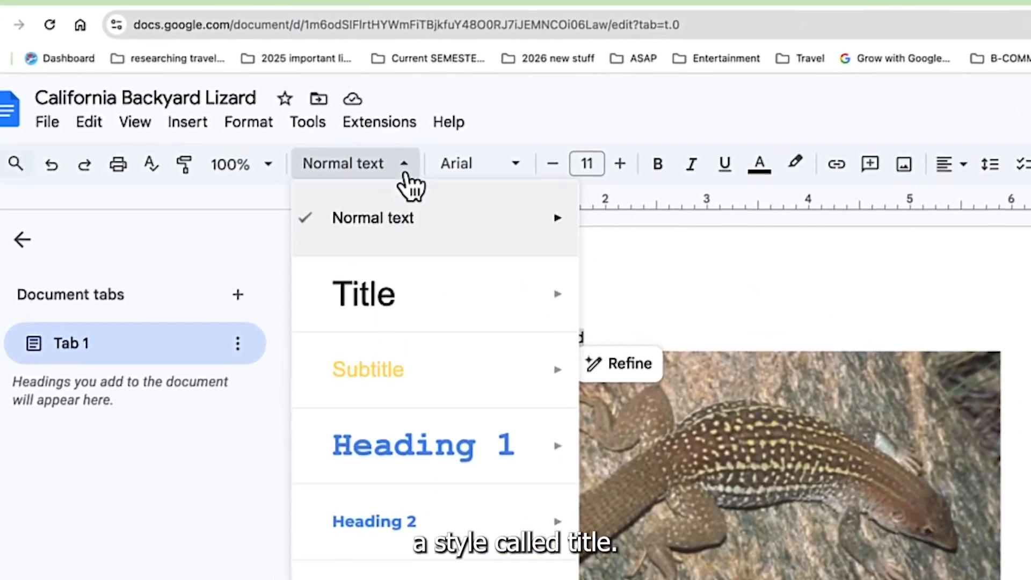
pyautogui.moveTo(372, 269)
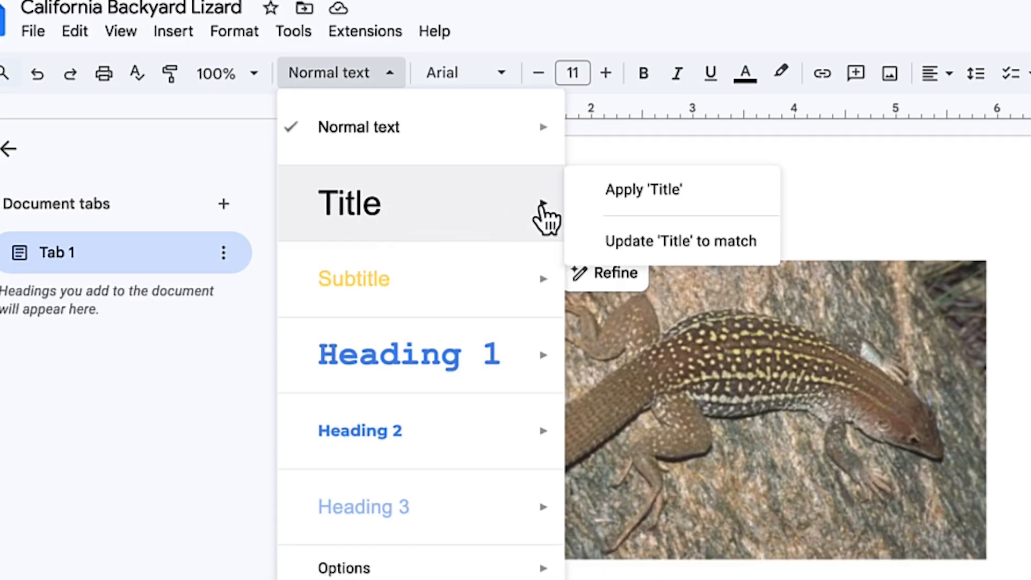
pyautogui.click(611, 202)
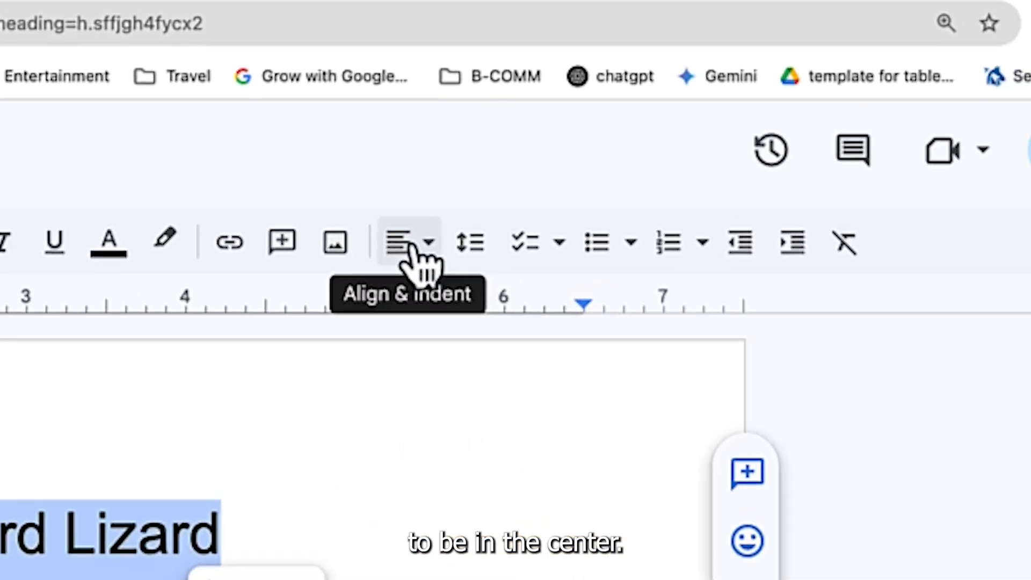
pyautogui.click(419, 258)
pyautogui.click(461, 305)
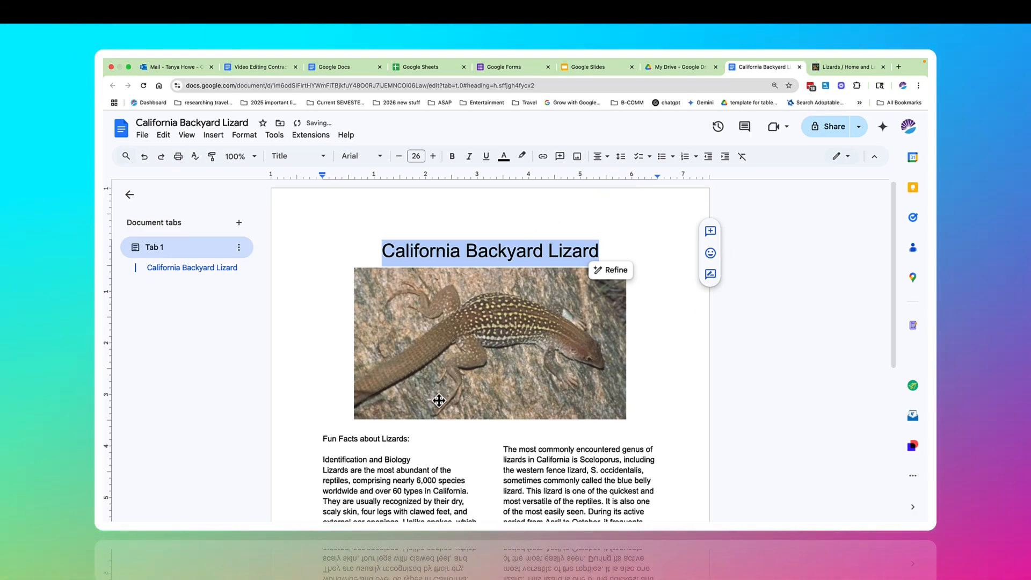
# Apply the Heading 2 style to the line "Fun Facts about Lizards:" below the image
pyautogui.scroll(-2, 434, 399)
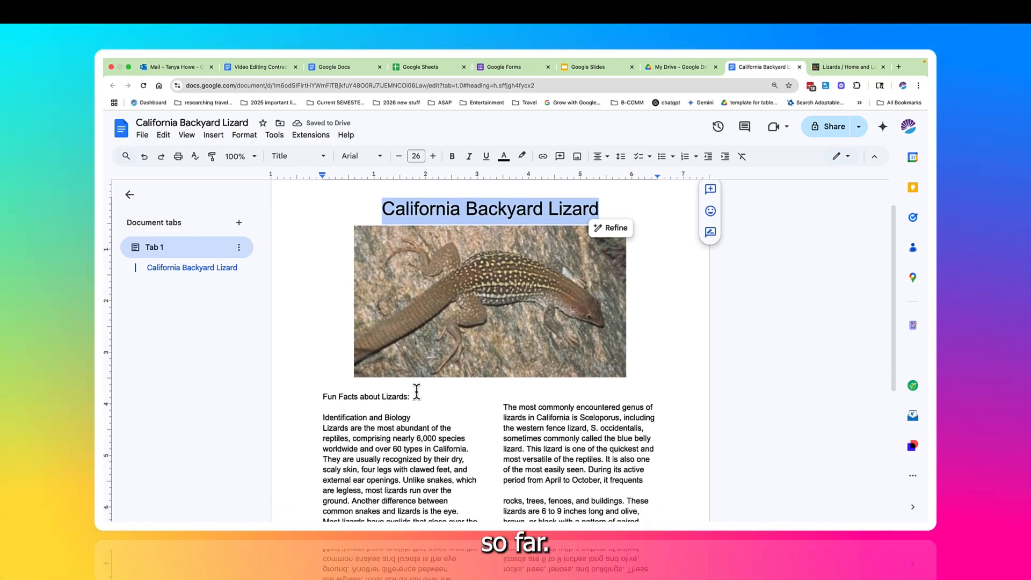
pyautogui.moveTo(414, 396); pyautogui.dragTo(377, 395)
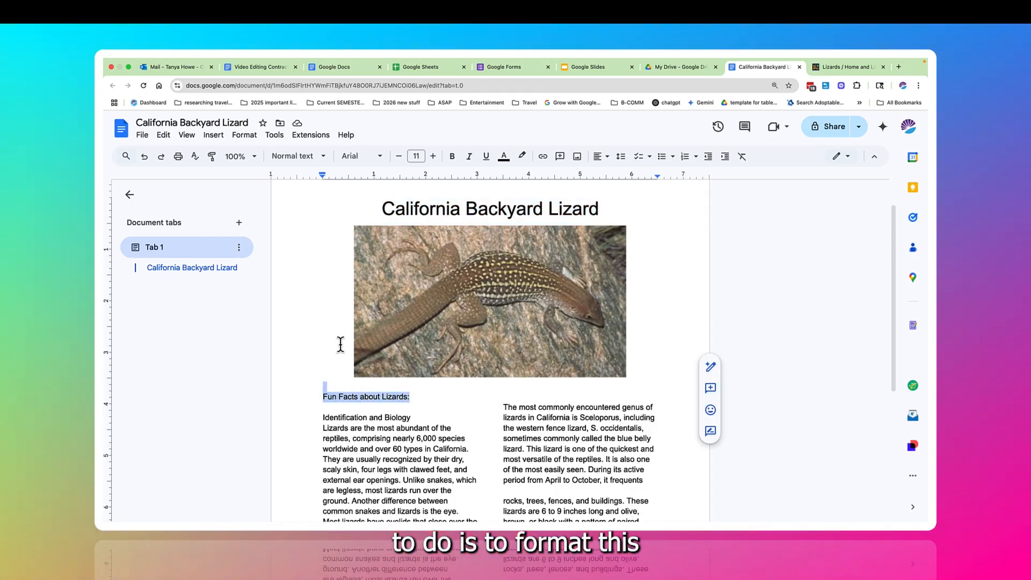
pyautogui.click(322, 157)
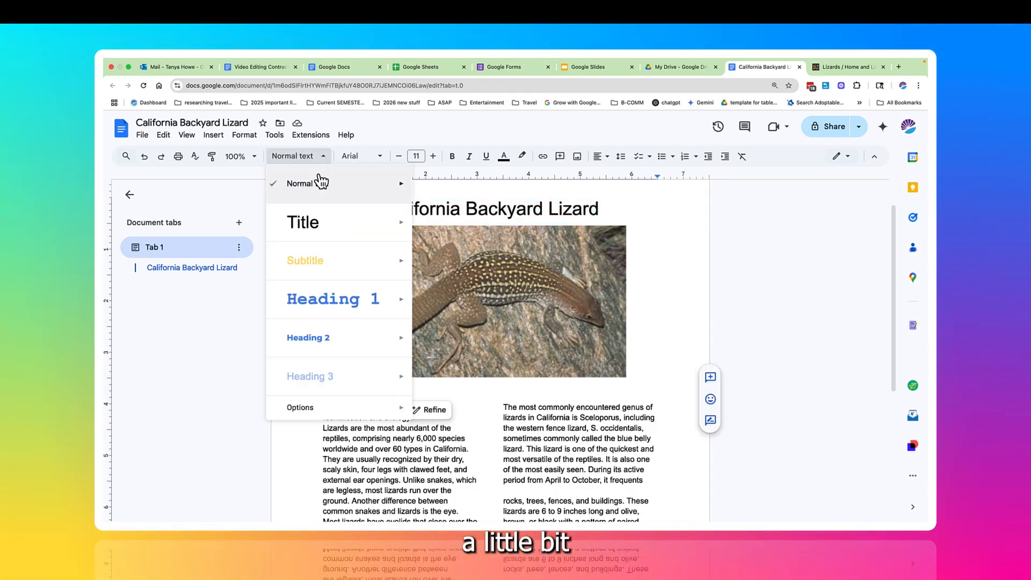
pyautogui.moveTo(311, 318)
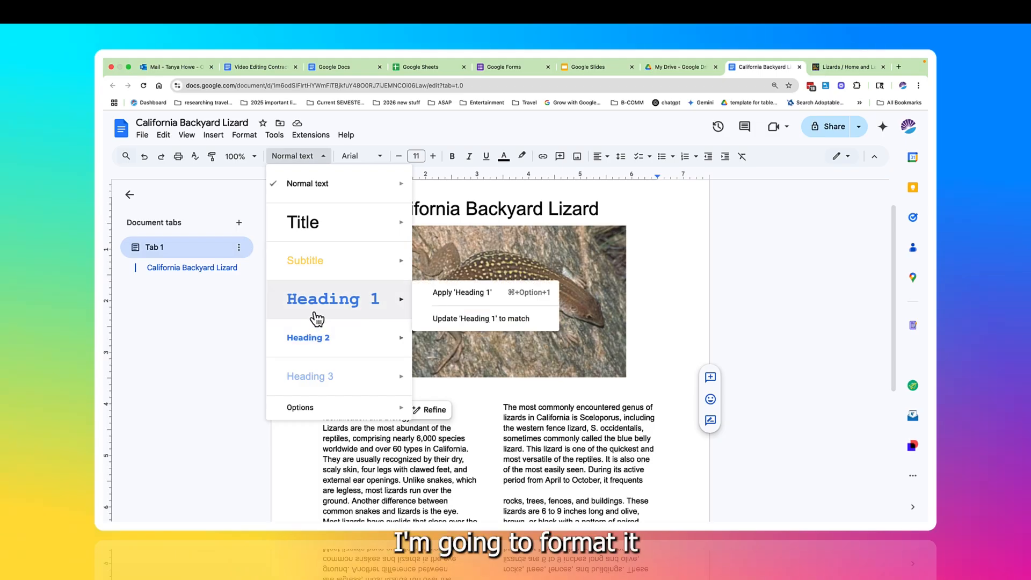
pyautogui.moveTo(324, 340)
pyautogui.click(473, 331)
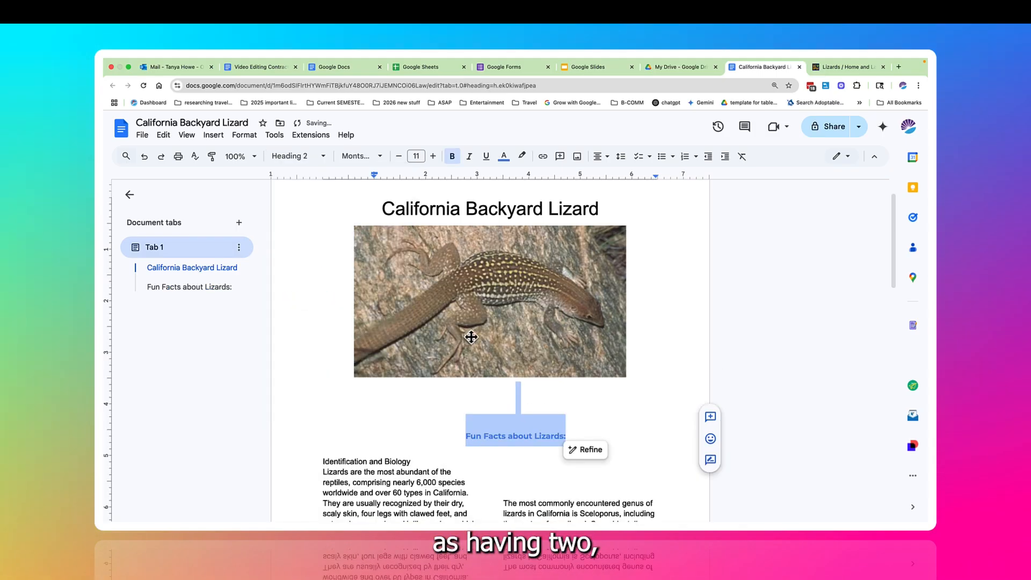
pyautogui.click(453, 407)
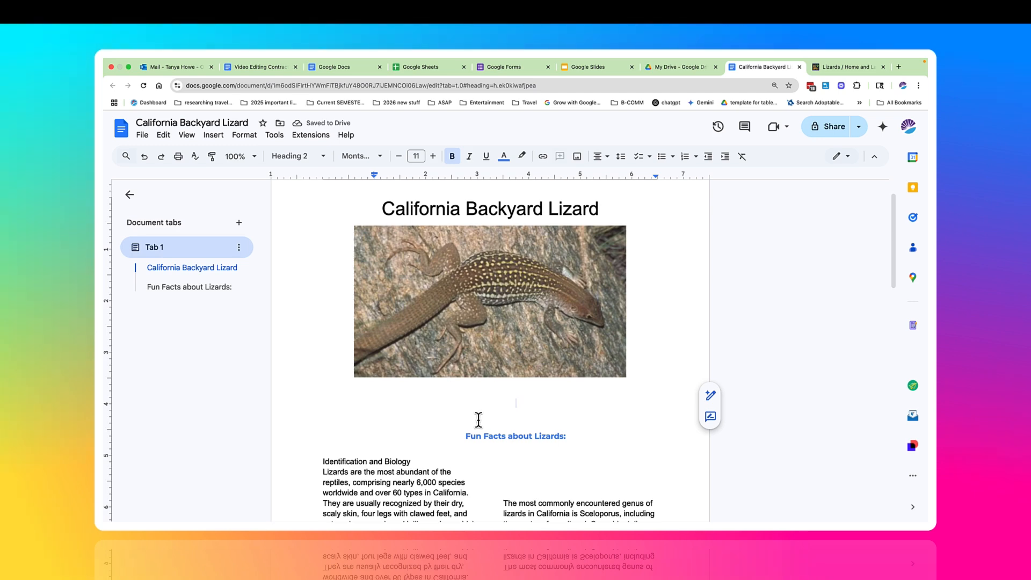
pyautogui.moveTo(567, 436); pyautogui.dragTo(480, 378)
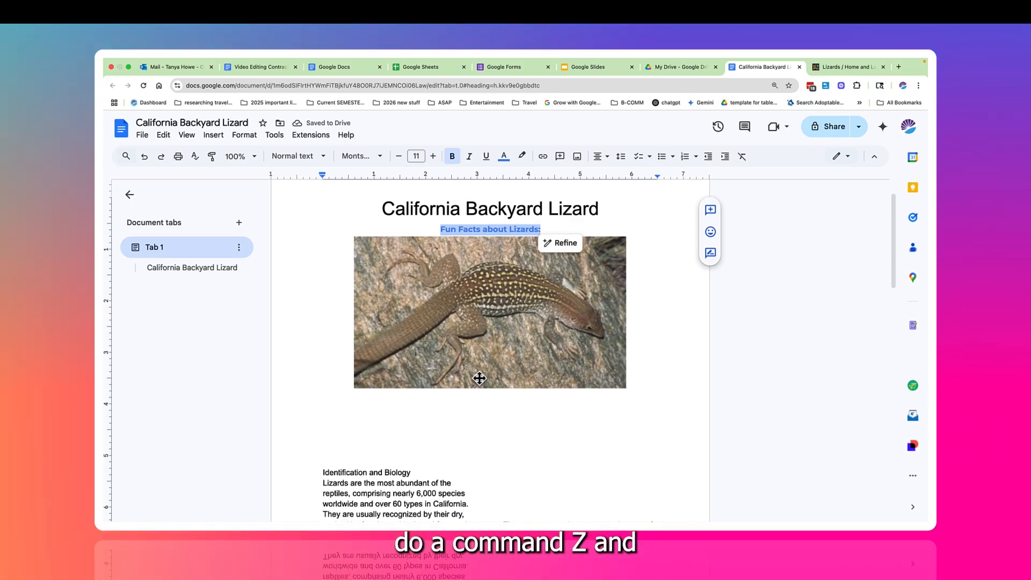
pyautogui.press('super+z')
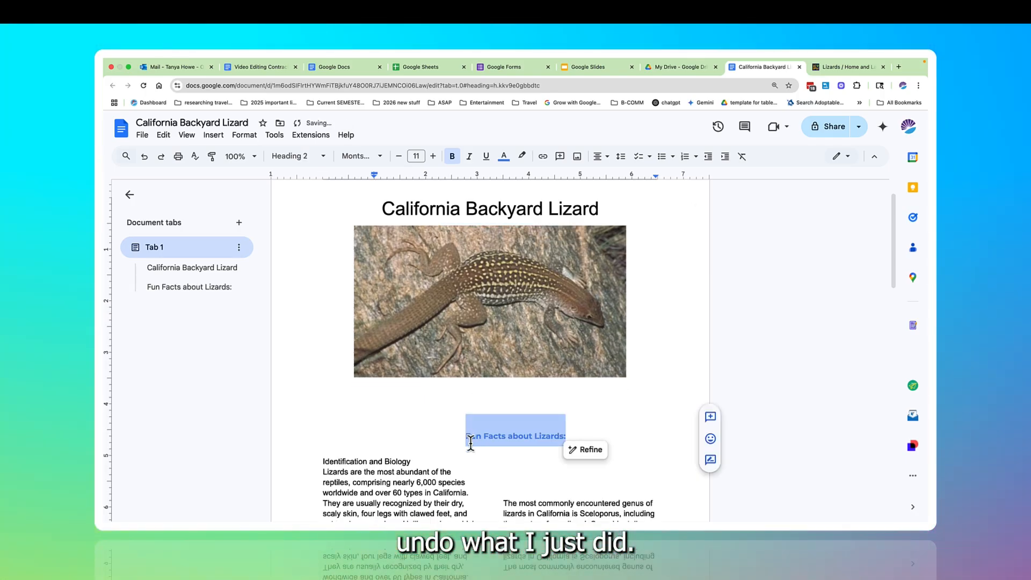
# Remove the empty line above the "Fun Facts about Lizards:" heading and center the heading on the page
pyautogui.click(466, 436)
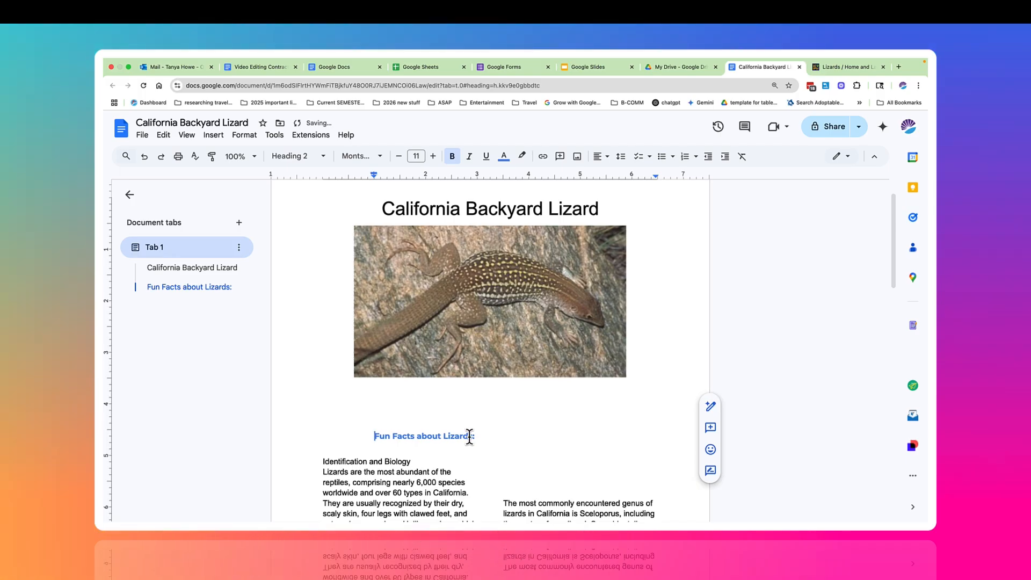
pyautogui.press('BackSpace')
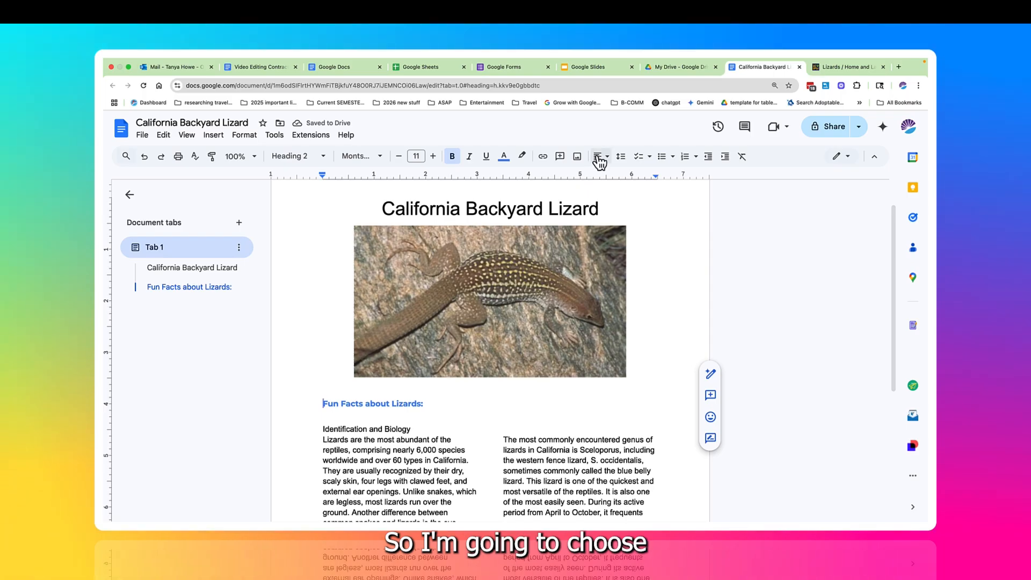
pyautogui.click(599, 157)
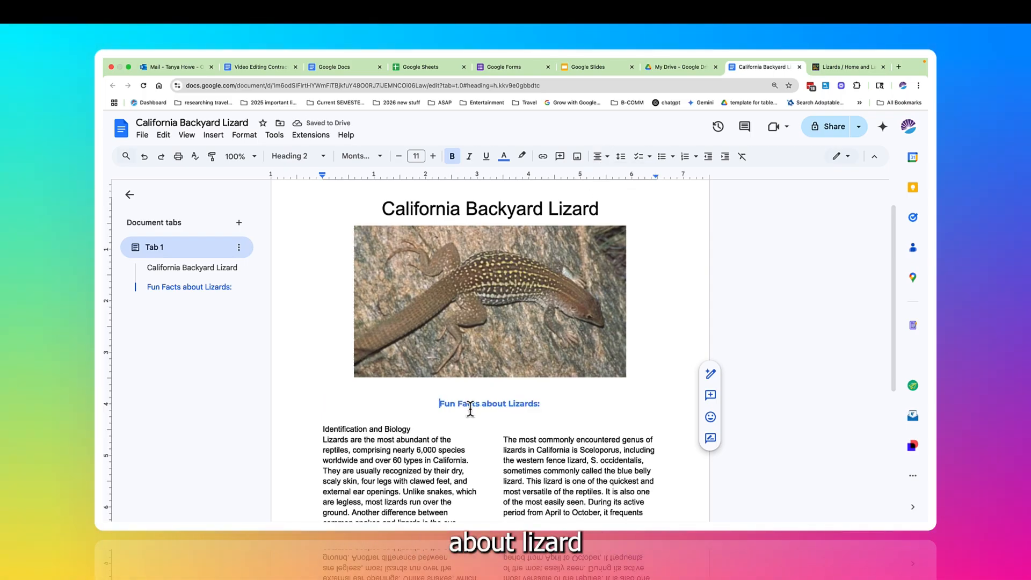
# Add a footer to the document and set its text alignment to centered
pyautogui.scroll(-3, 468, 409)
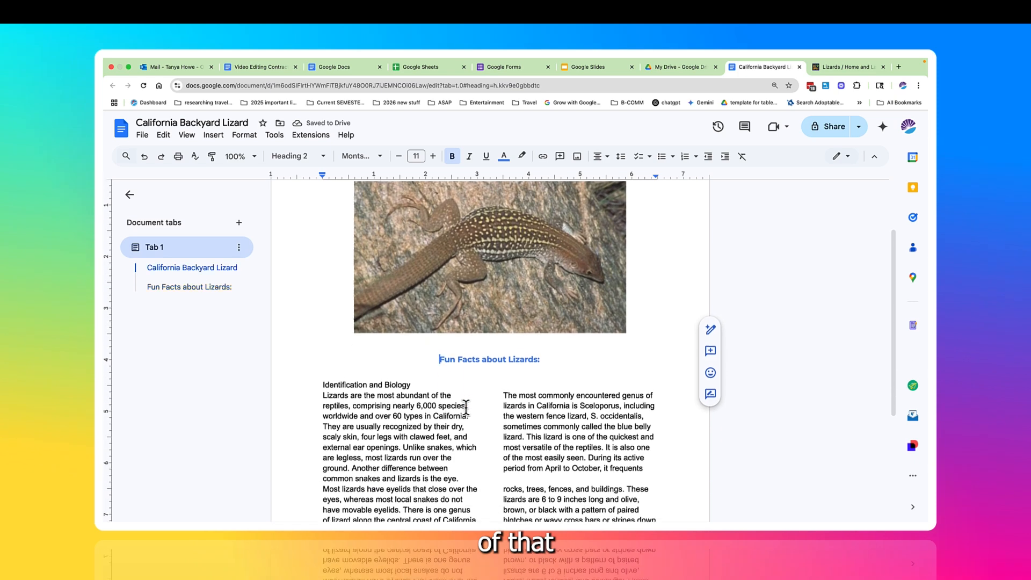
pyautogui.scroll(-6, 464, 407)
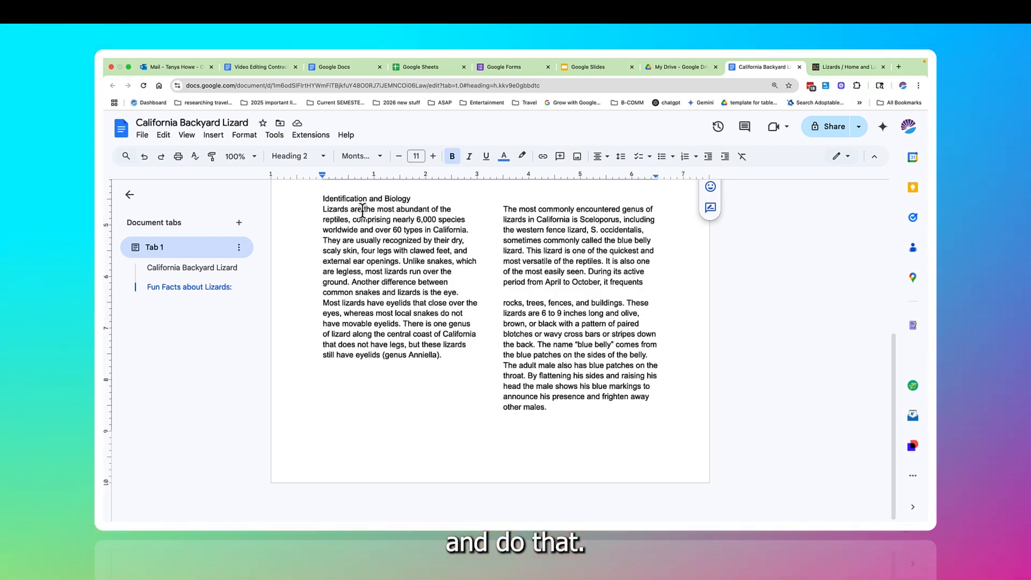
pyautogui.click(214, 137)
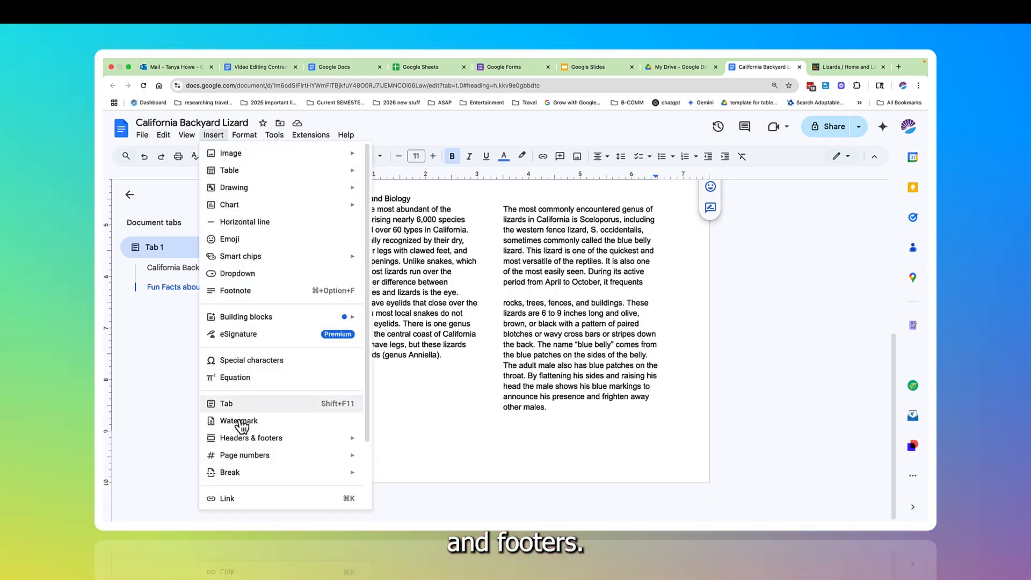
pyautogui.moveTo(245, 441)
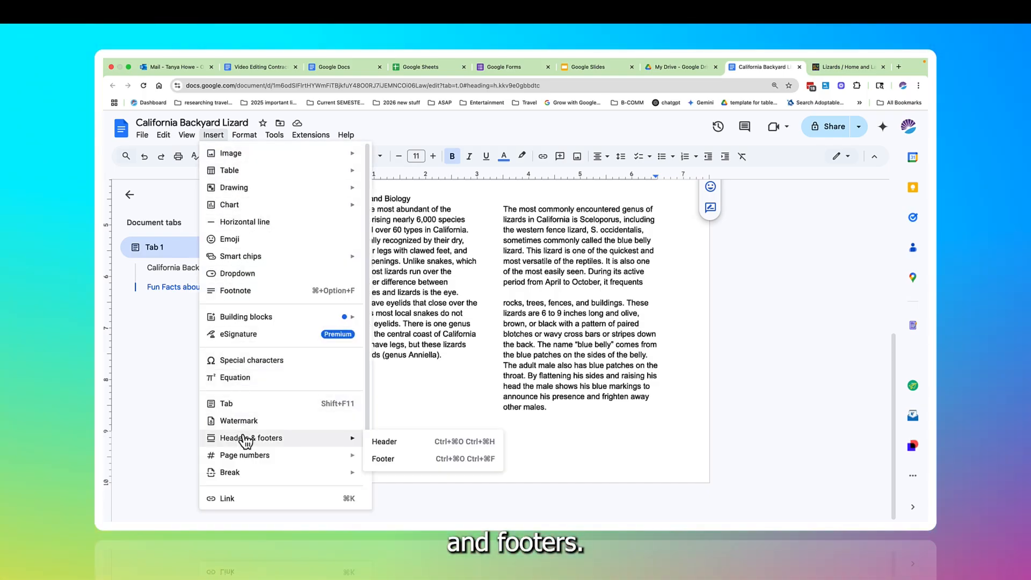
pyautogui.click(383, 460)
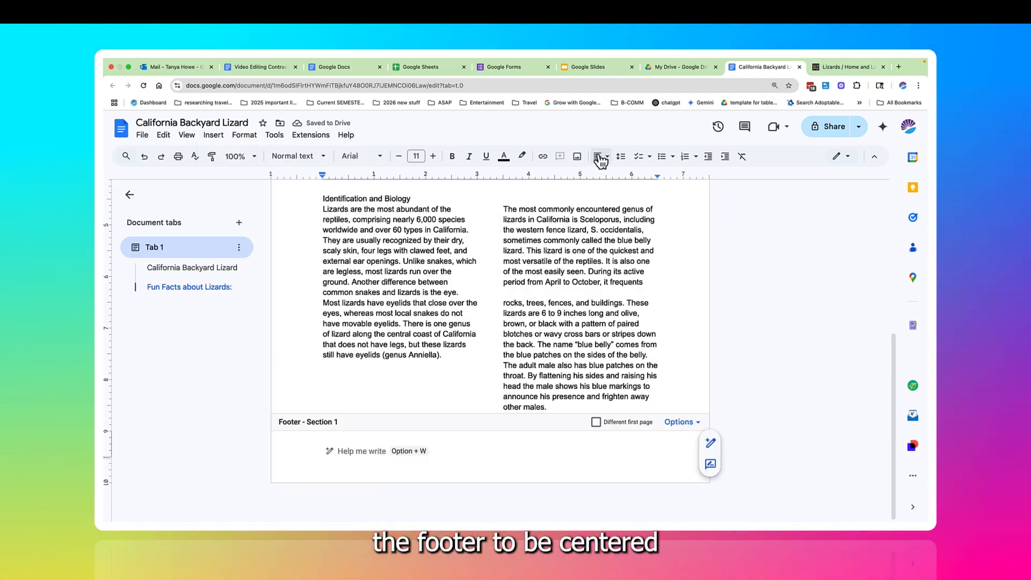
pyautogui.click(603, 157)
pyautogui.click(617, 176)
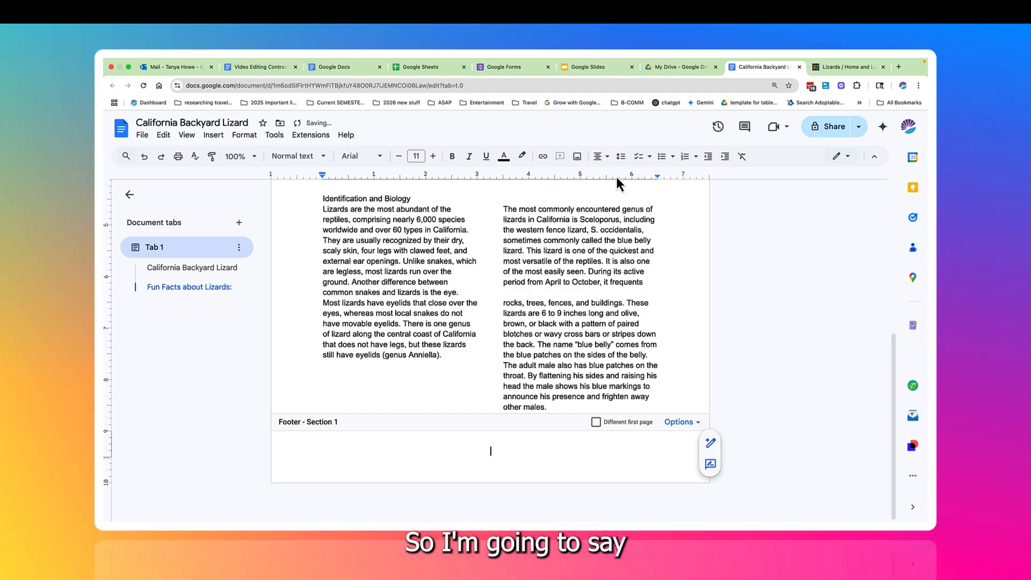
# Enter "All about California Backyard Lizards" in the footer with "Page 1 of 1" on a second line, and return to the body text
pyautogui.write('all')
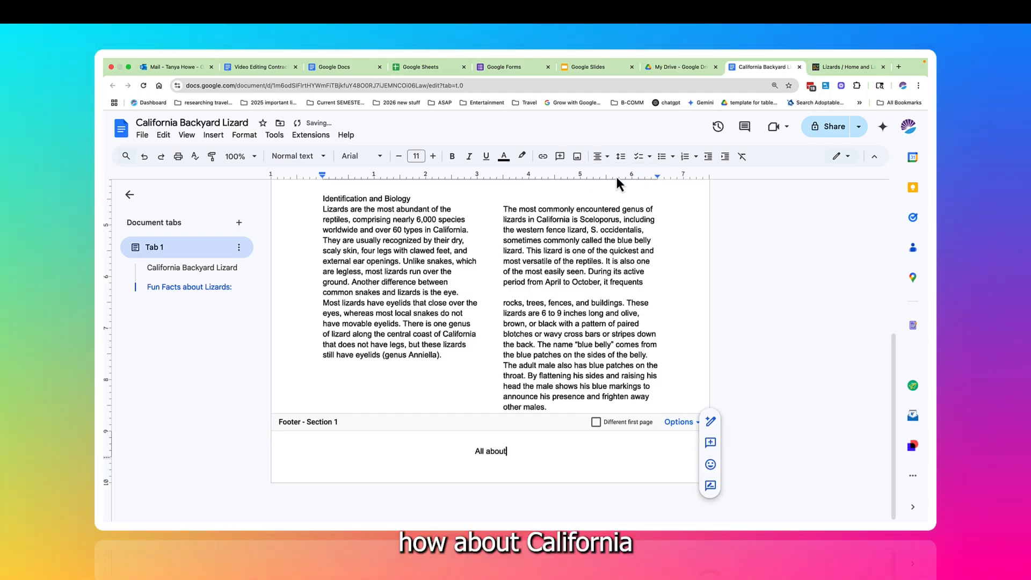
pyautogui.write(' about Califor')
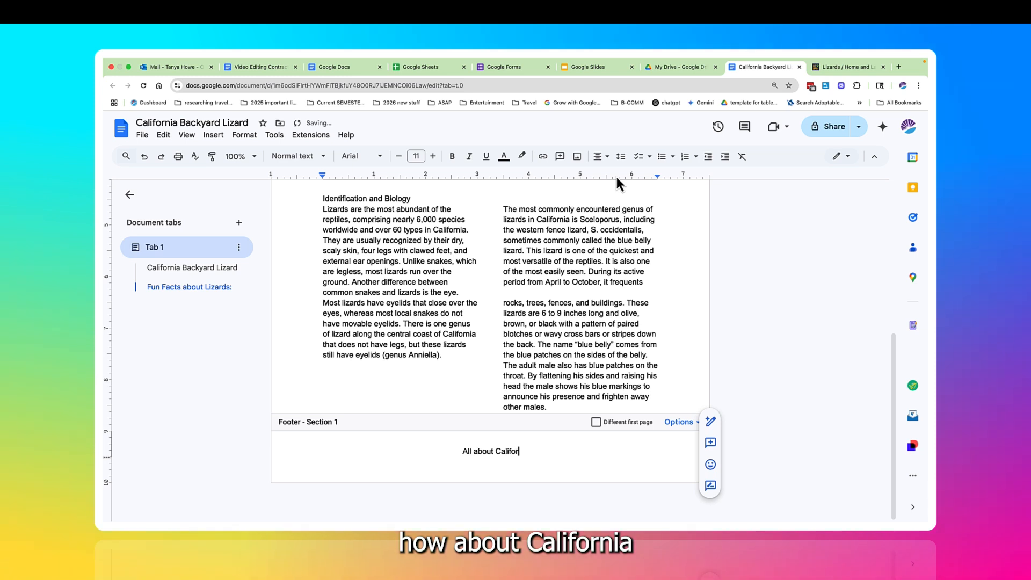
pyautogui.write('nia Ba')
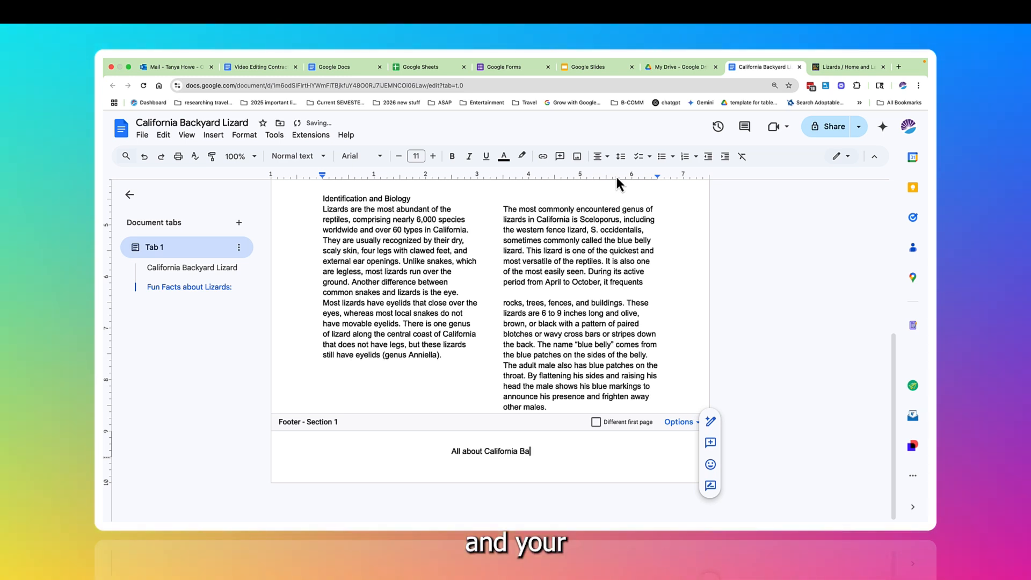
pyautogui.write('ckyard ')
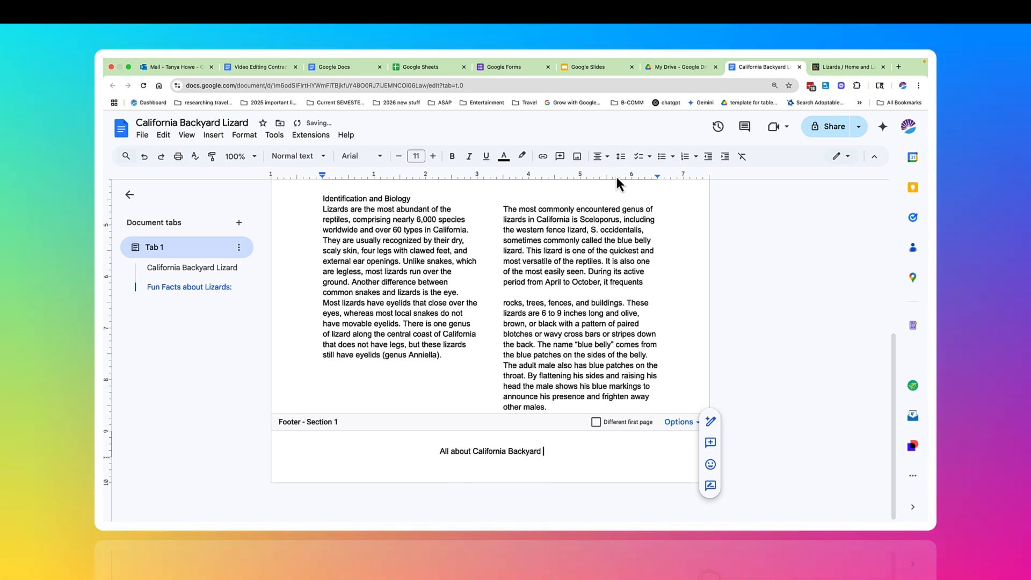
pyautogui.write('Liza')
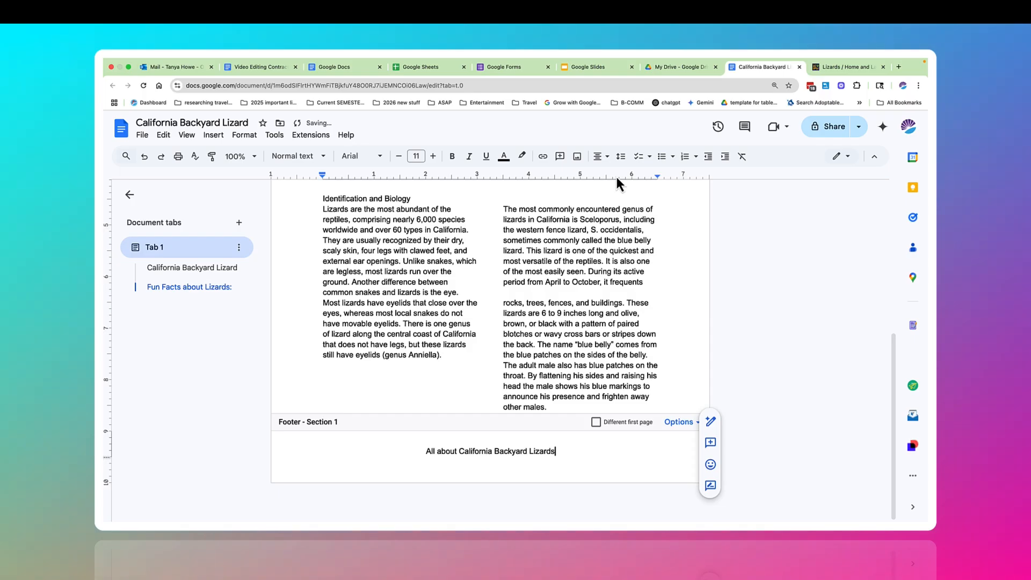
pyautogui.write('rds')
pyautogui.press('Return')
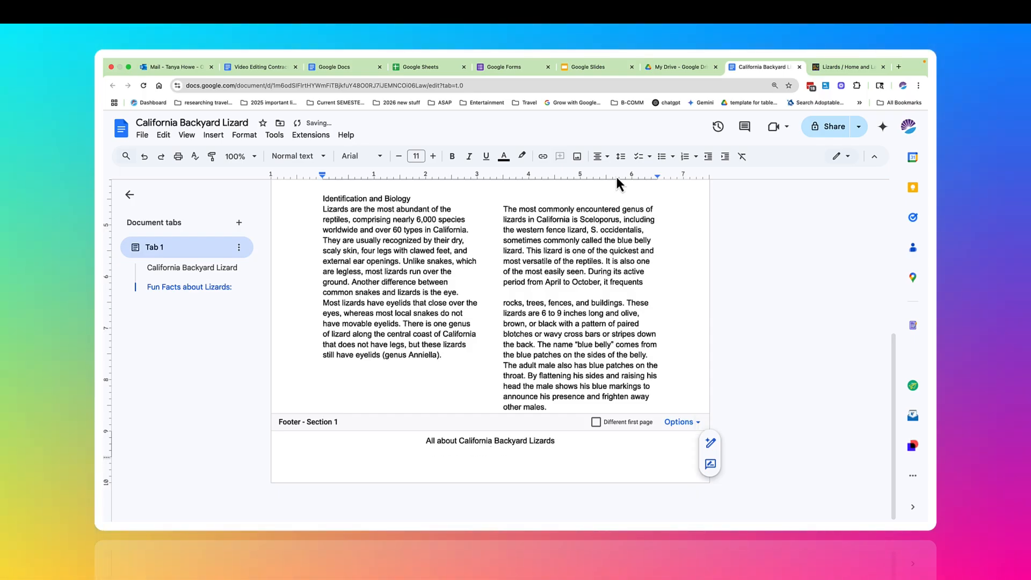
pyautogui.write('pa')
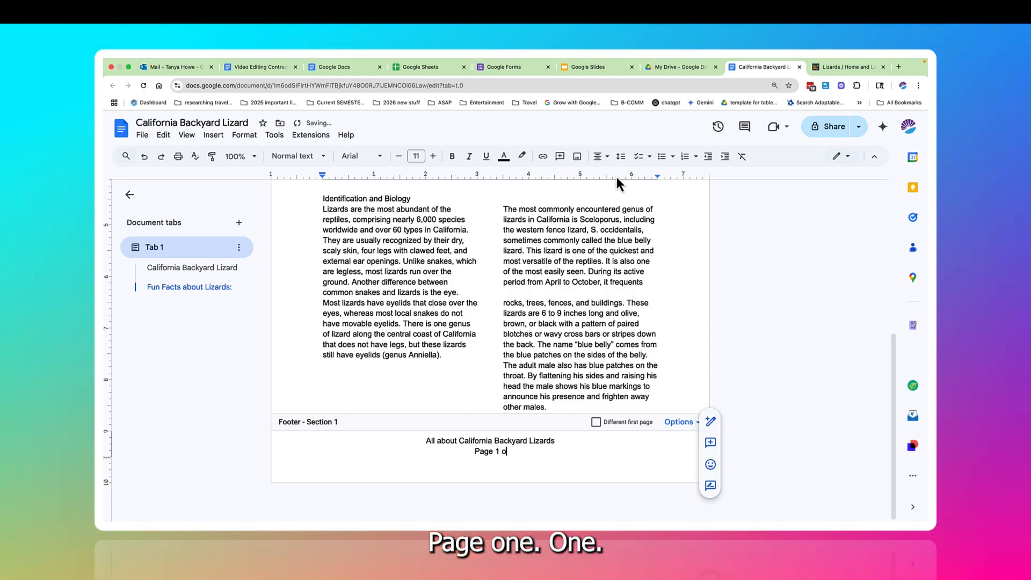
pyautogui.write('ge 1 of 1')
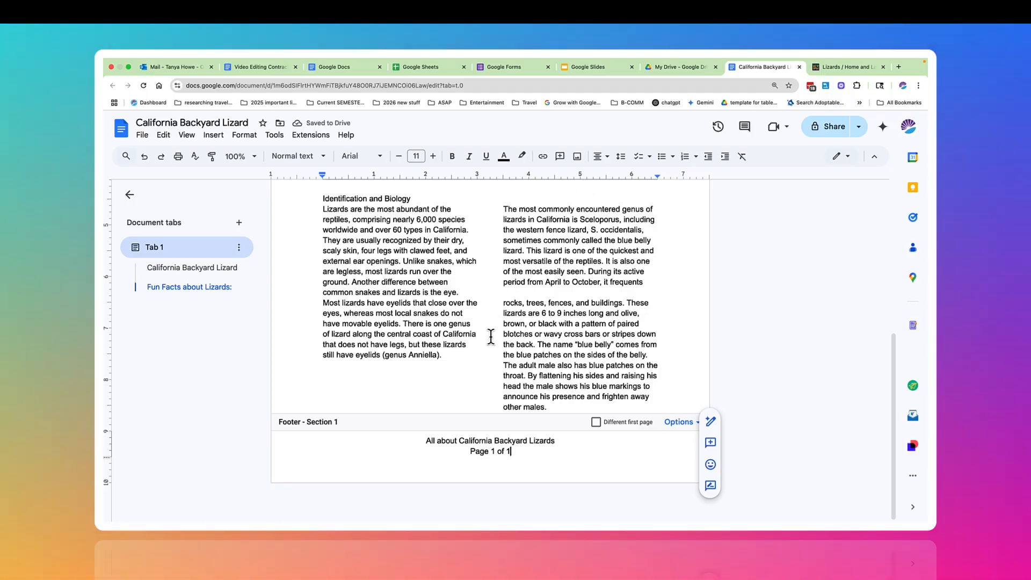
pyautogui.click(490, 335)
# Review the sharing options for the document and close them
pyautogui.scroll(5, 488, 335)
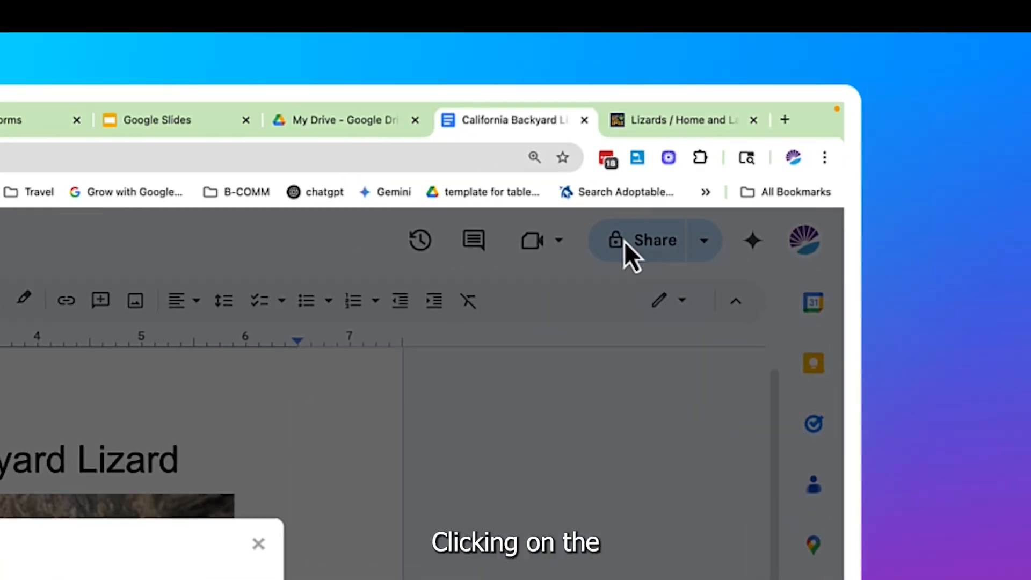
pyautogui.click(486, 322)
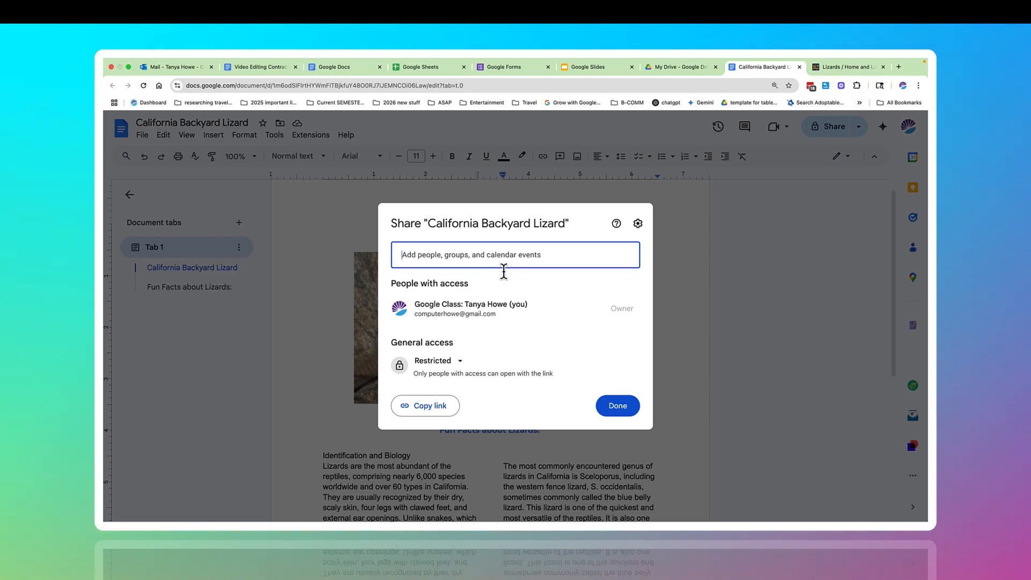
pyautogui.click(618, 407)
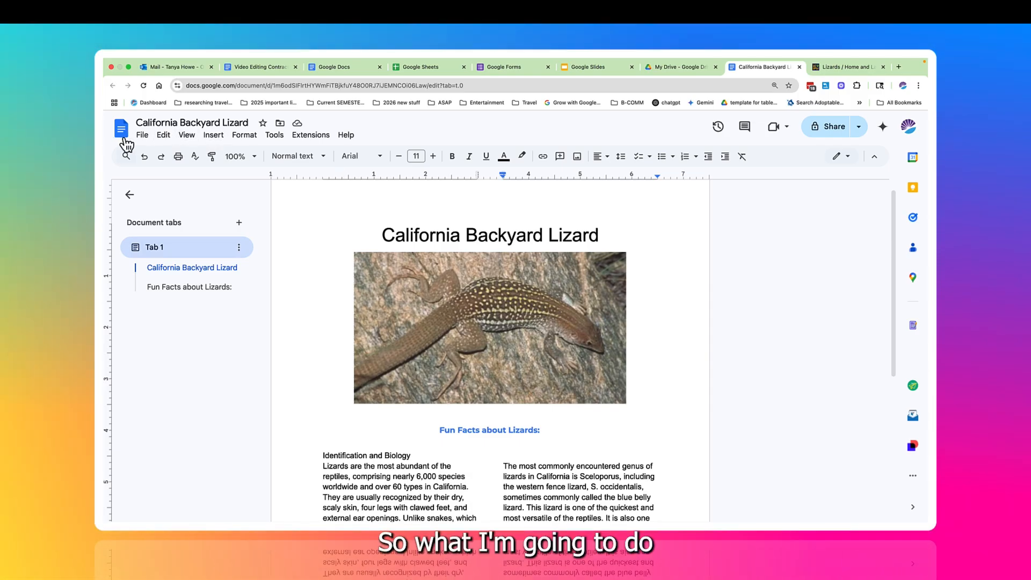
# Download the document as a PDF Document (.pdf)
pyautogui.click(143, 135)
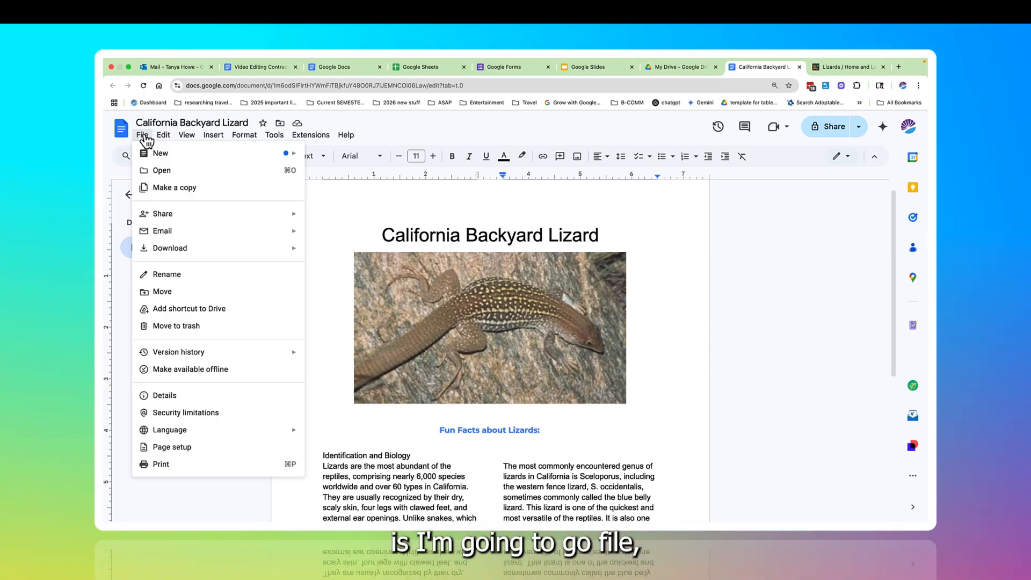
pyautogui.moveTo(196, 248)
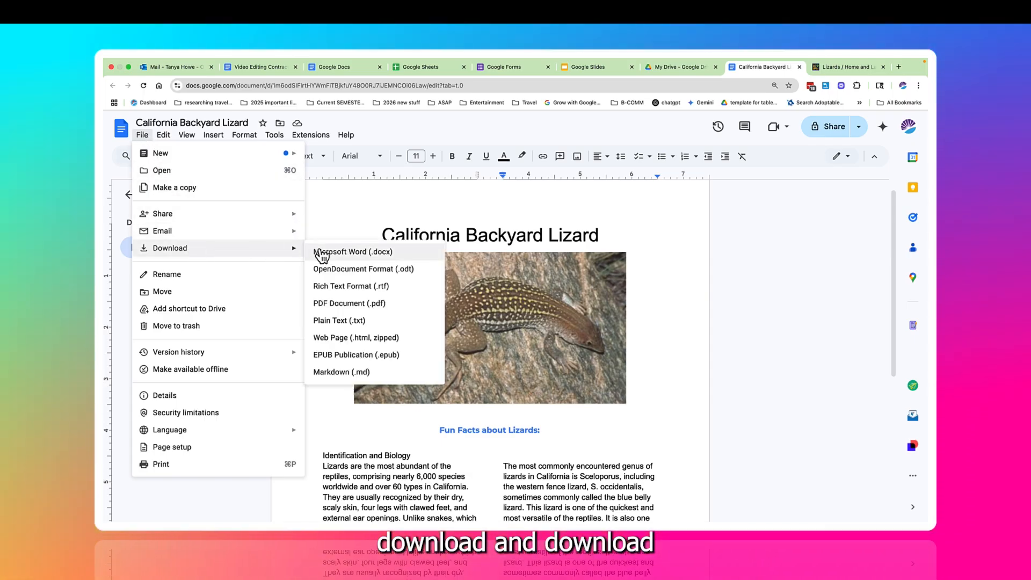
pyautogui.click(329, 306)
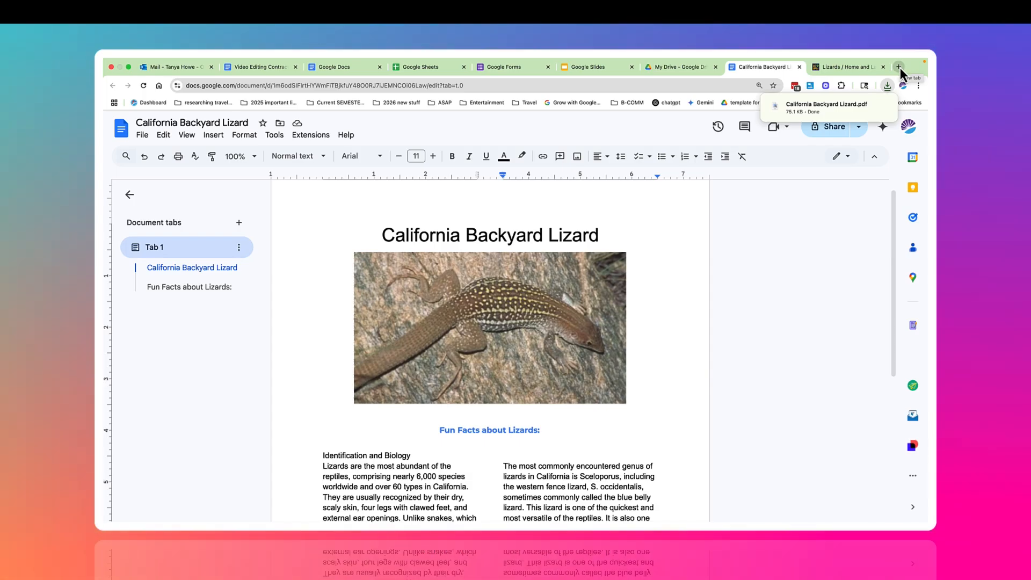
# Open Gmail in a new browser tab
pyautogui.click(899, 67)
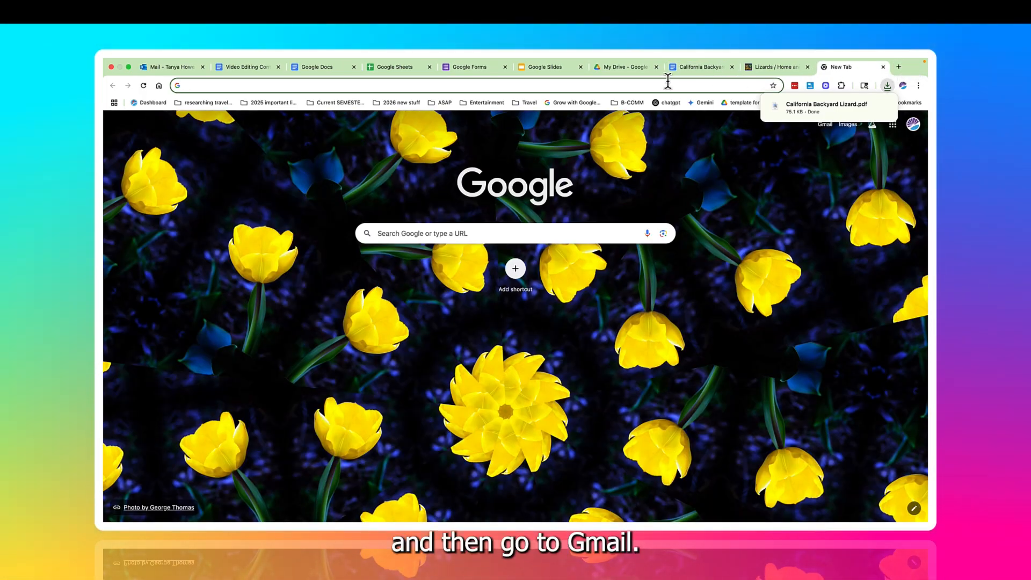
pyautogui.write('gmail')
pyautogui.press('Return')
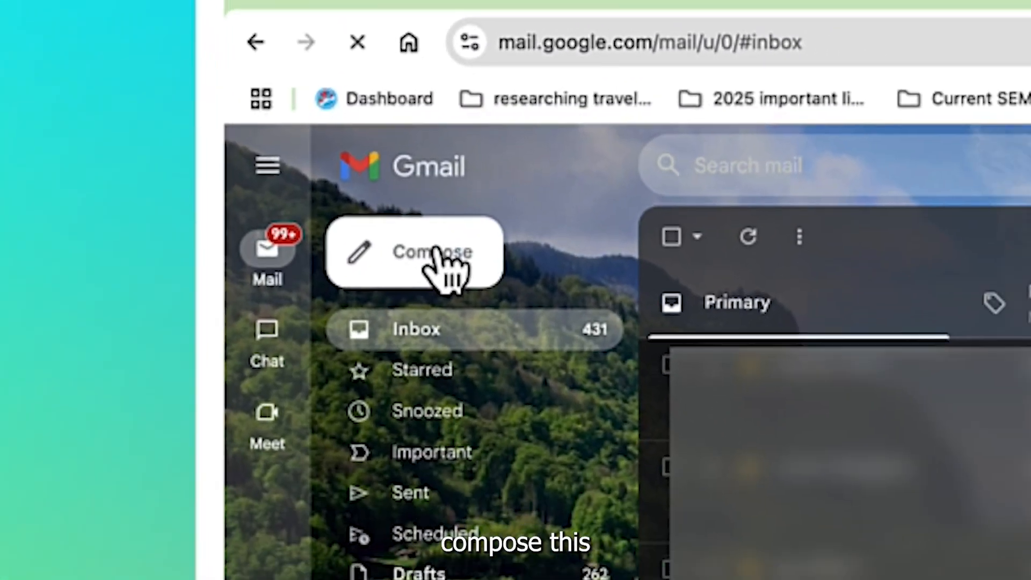
# Compose a new email message and open the file chooser for adding an attachment
pyautogui.click(515, 282)
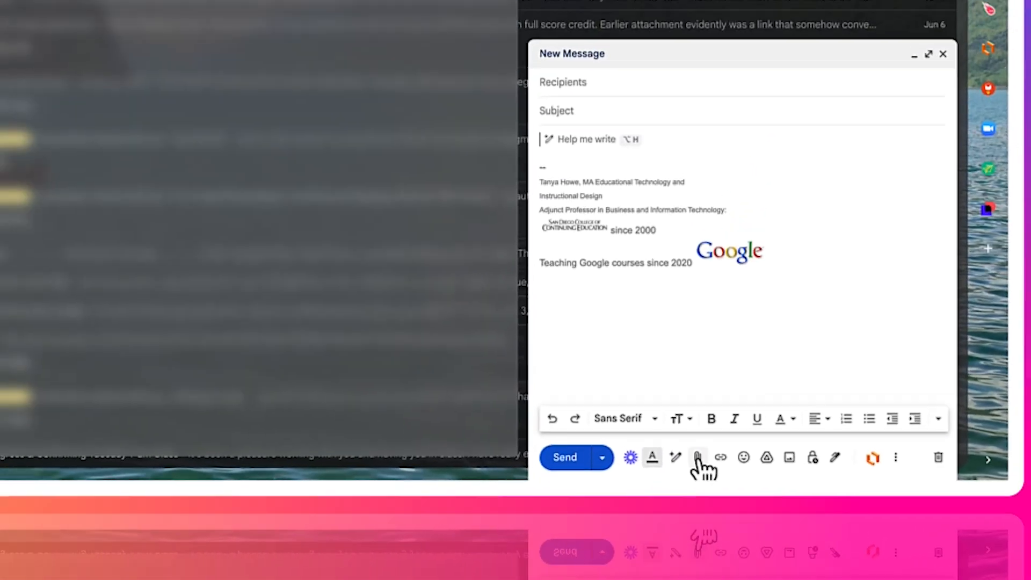
pyautogui.click(653, 420)
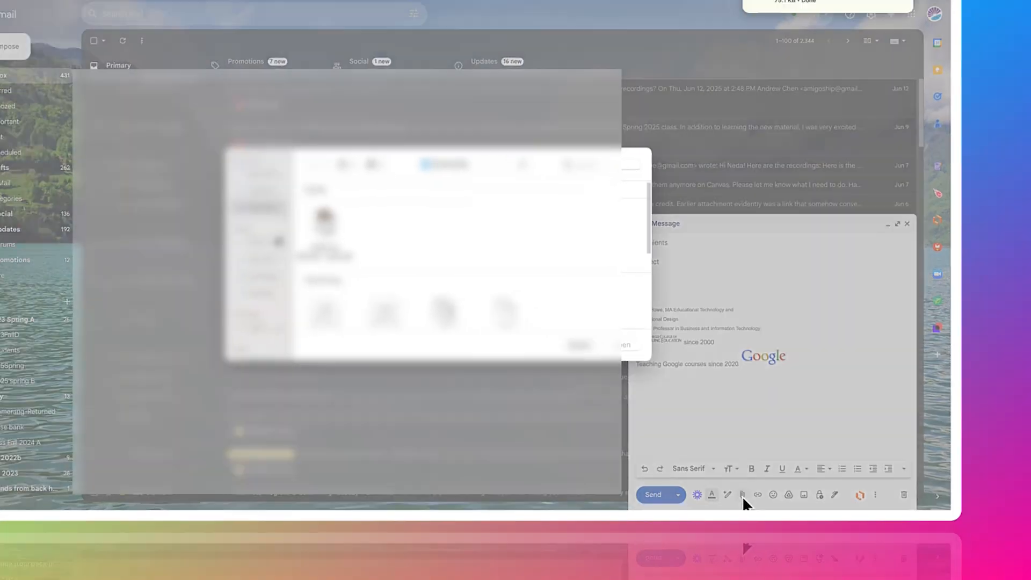